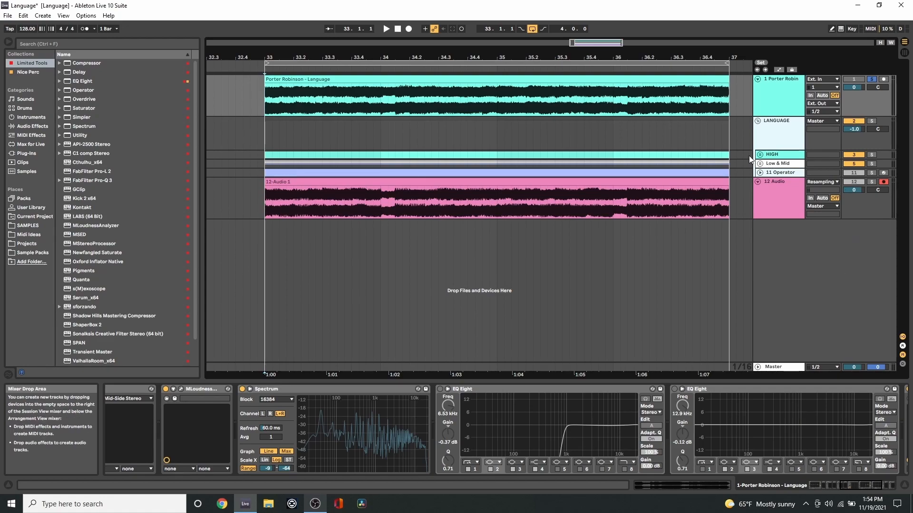
Step: Play the Porter Robinson - Language reference clip from bar 33 to the end of the loop
click(506, 81)
key(space)
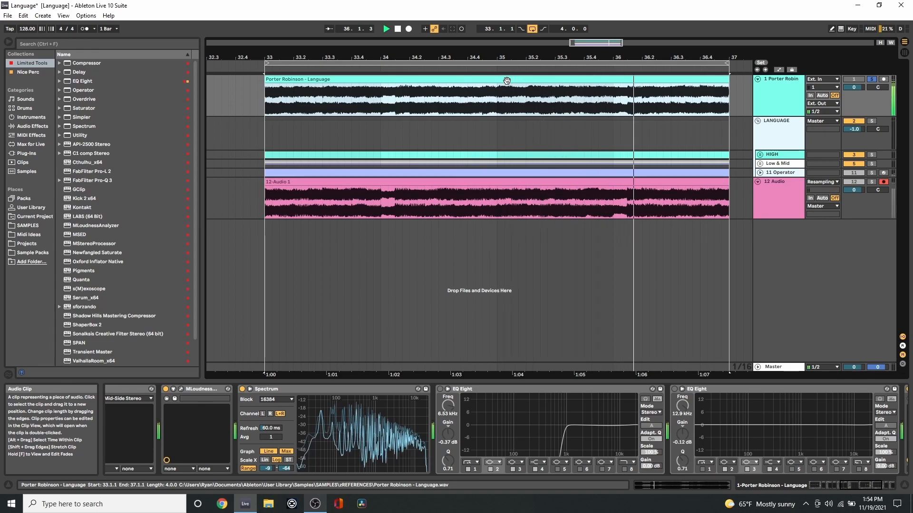
key(space)
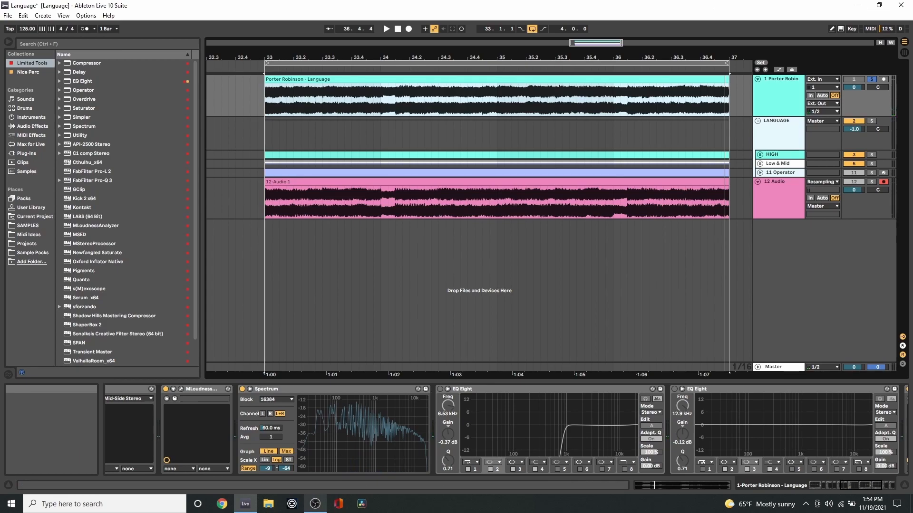
Step: Solo the LANGUAGE group and play the arrangement from 33.1.1
click(873, 122)
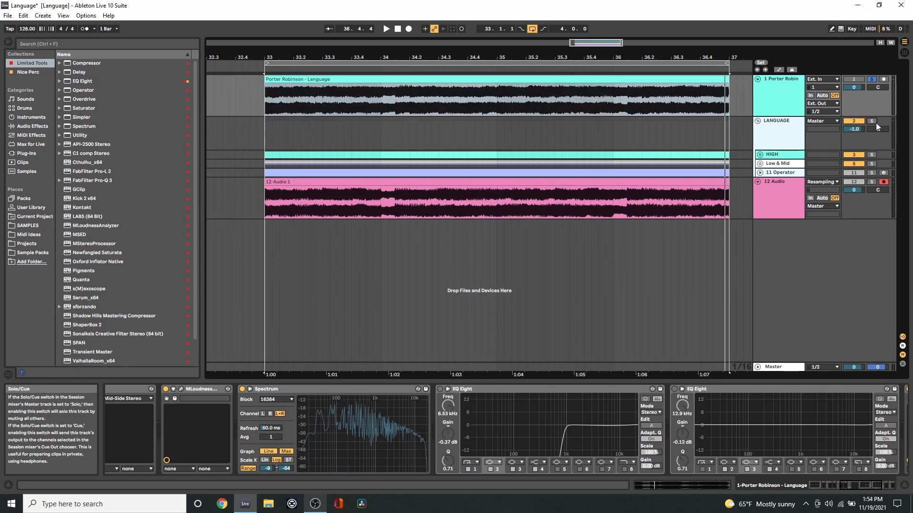
click(264, 143)
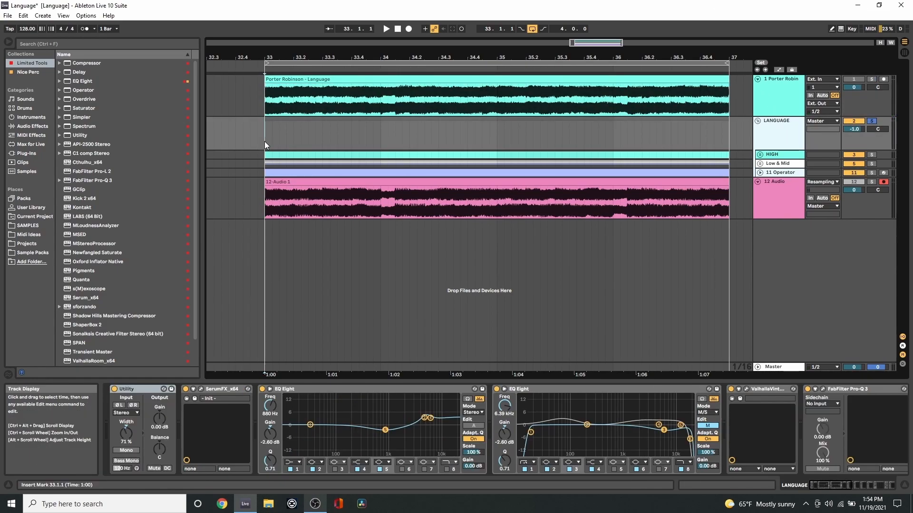
key(space)
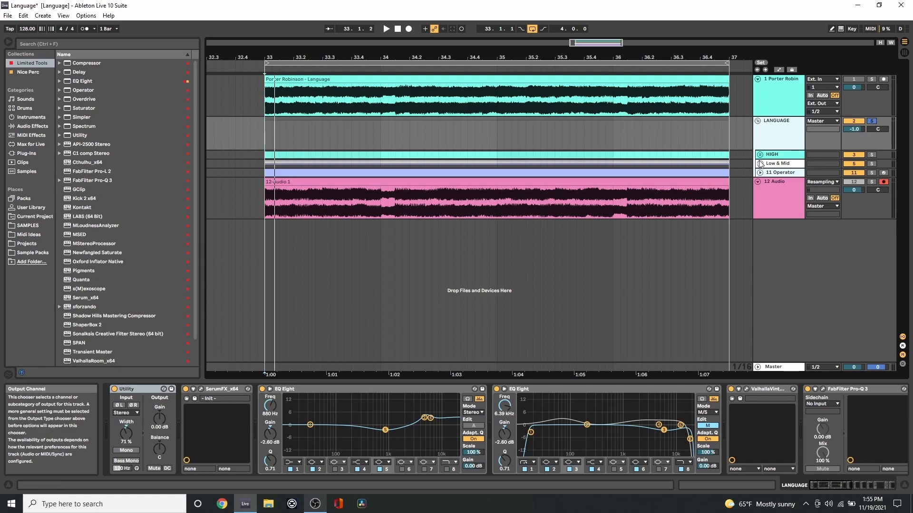
Step: Fold the 12 Audio track and unfold the HIGH group, keeping the Low & Mid group folded
click(757, 181)
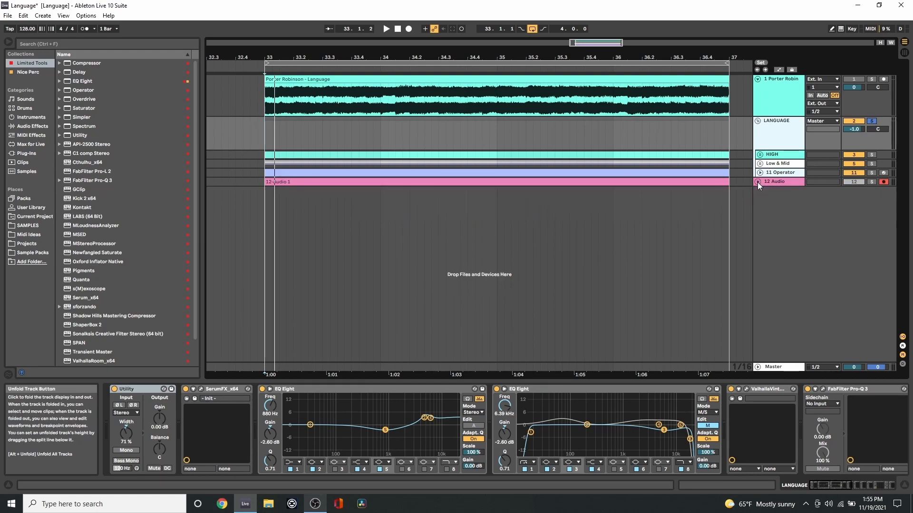
click(760, 157)
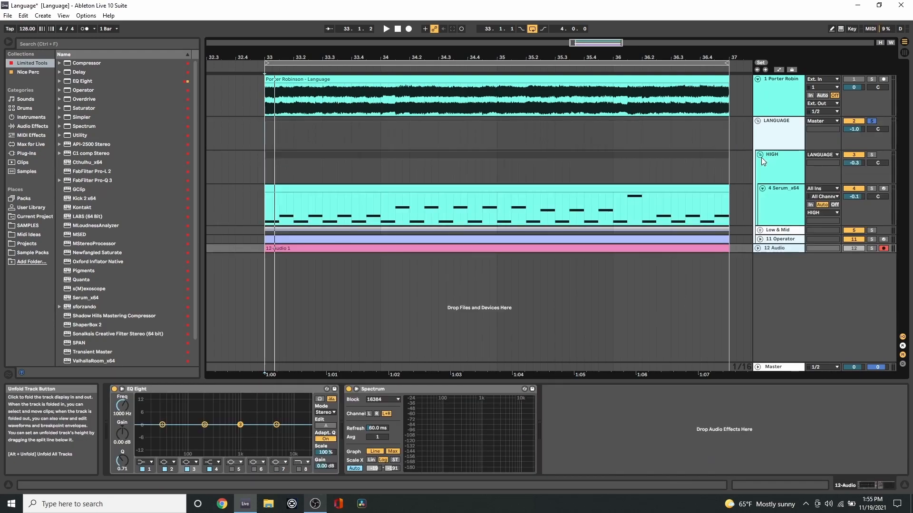
click(760, 230)
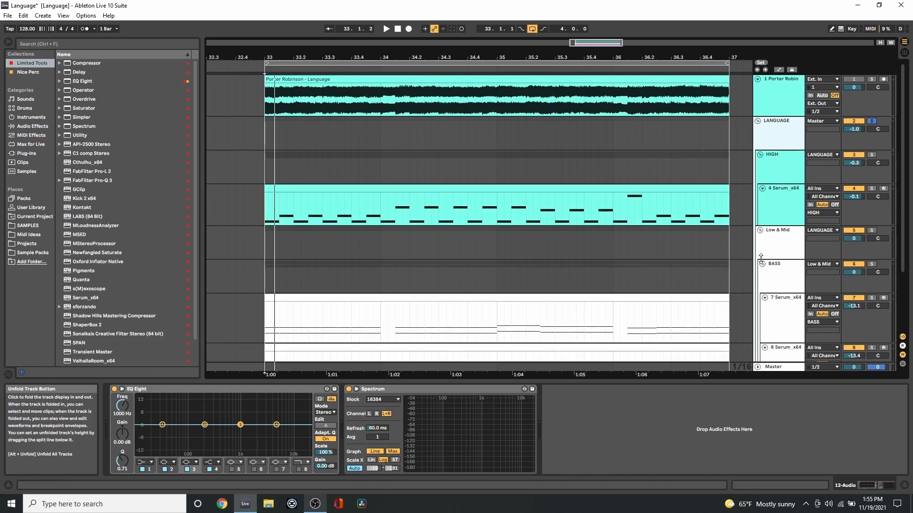
scroll(760, 228, down, 2)
click(759, 192)
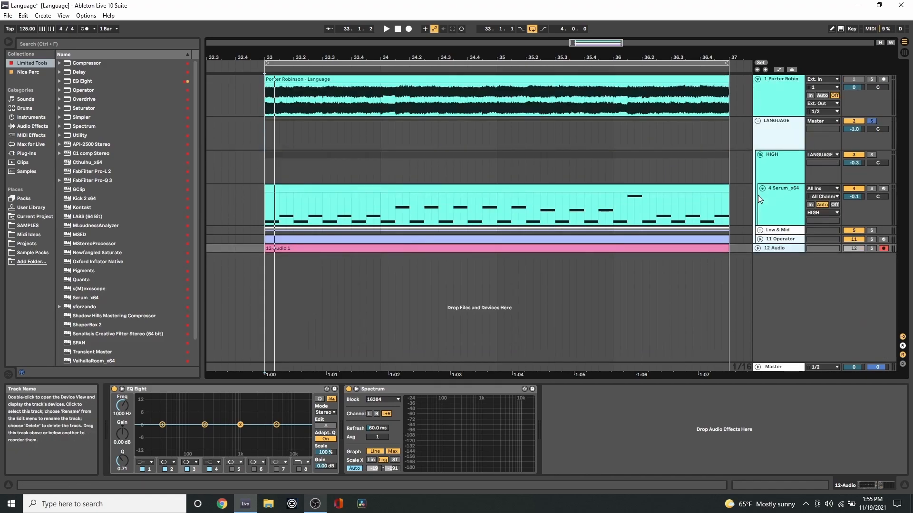
Step: Open the MIDI clip on the 4 Serum_x64 track in the note editor to read its notes
click(685, 196)
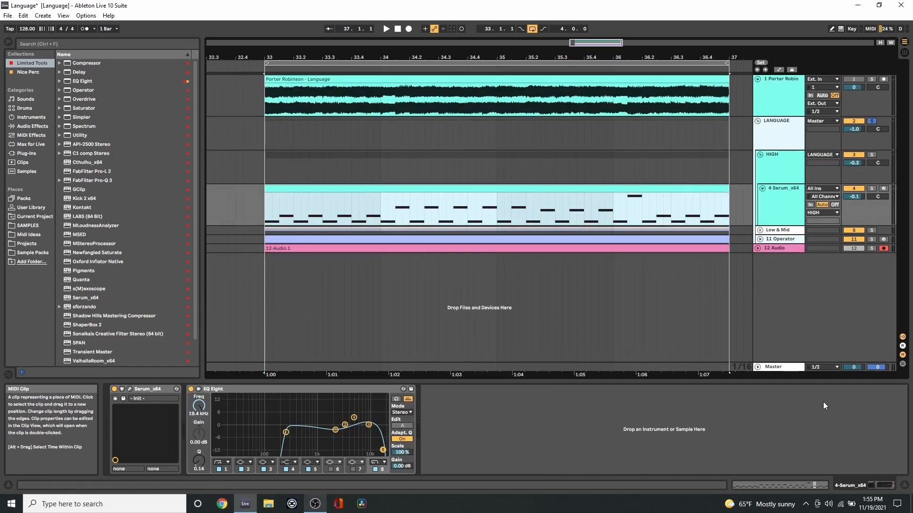
click(777, 486)
double_click(221, 422)
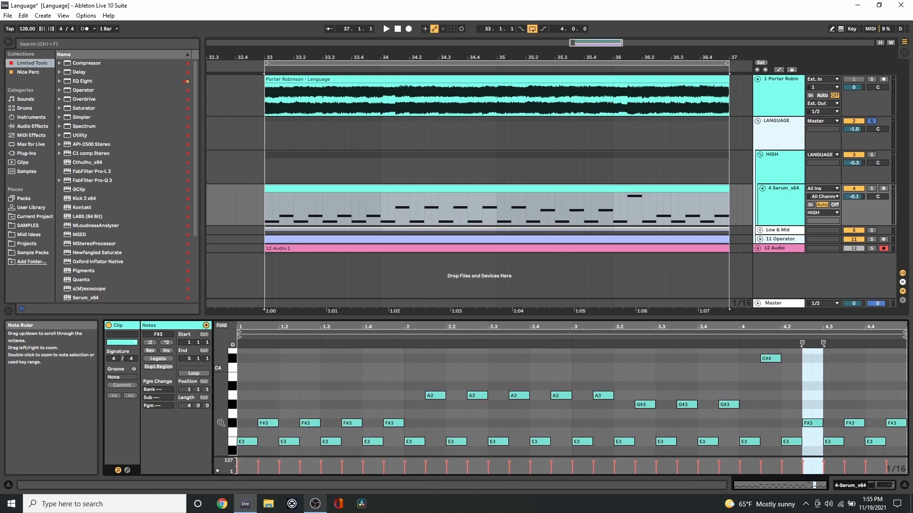
Step: Unfold the Low & Mid group and open the notes of the 7 Serum_x64 bass clip
click(760, 230)
scroll(748, 219, down, 1)
scroll(748, 218, down, 3)
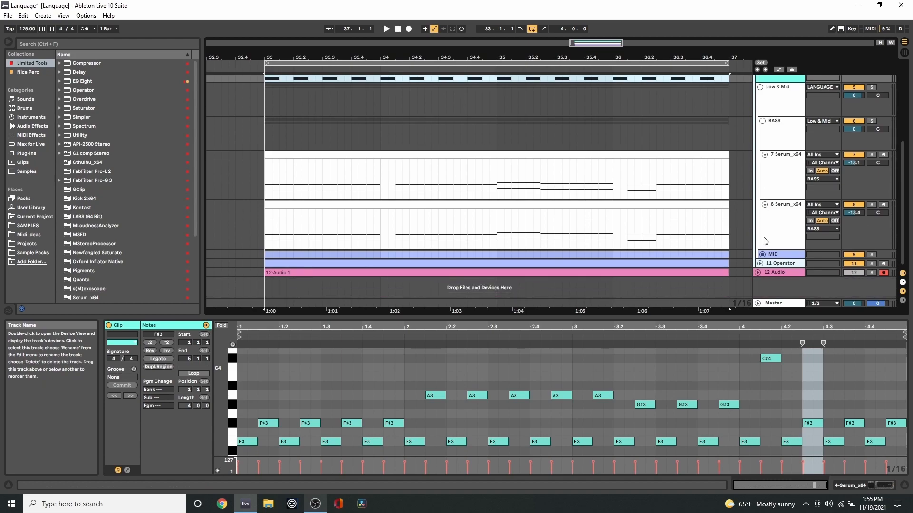
click(568, 162)
drag(220, 419, 240, 430)
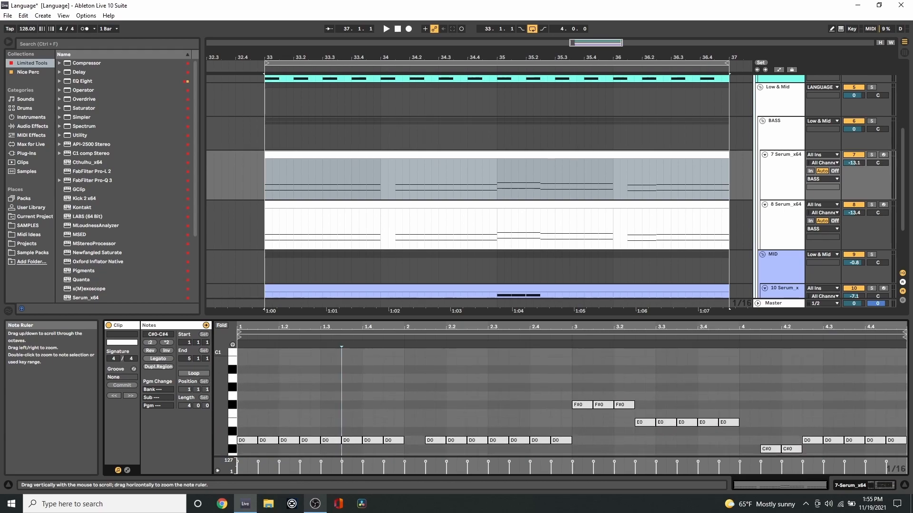
Step: Listen to the 7 Serum_x64 and 8 Serum_x64 bass tracks soloed one after the other
click(872, 155)
click(637, 152)
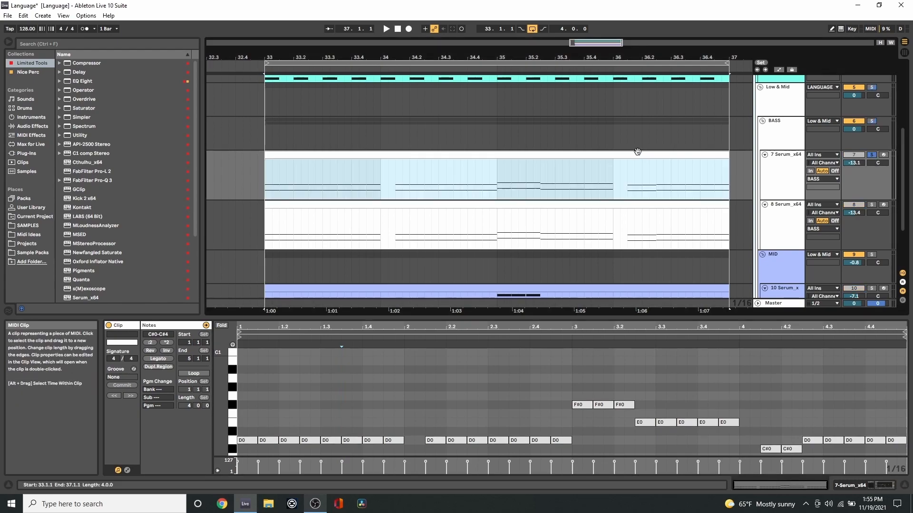
key(space)
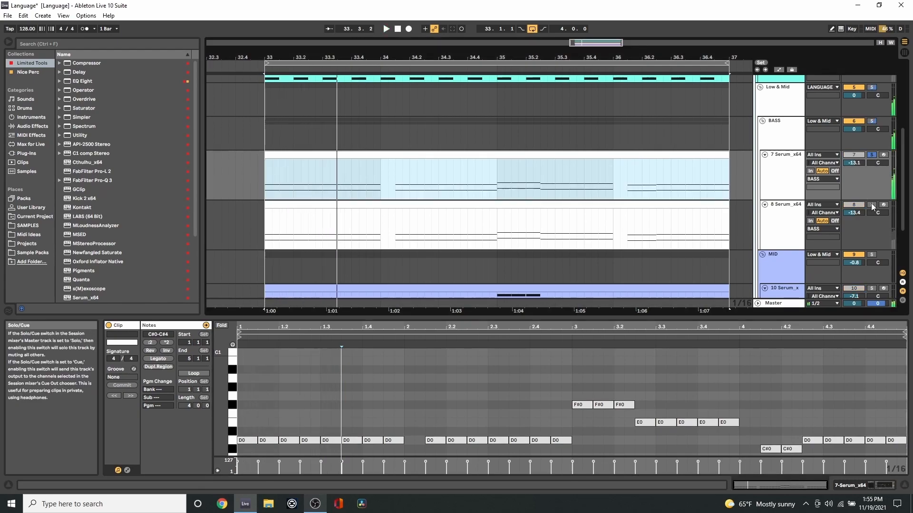
click(871, 205)
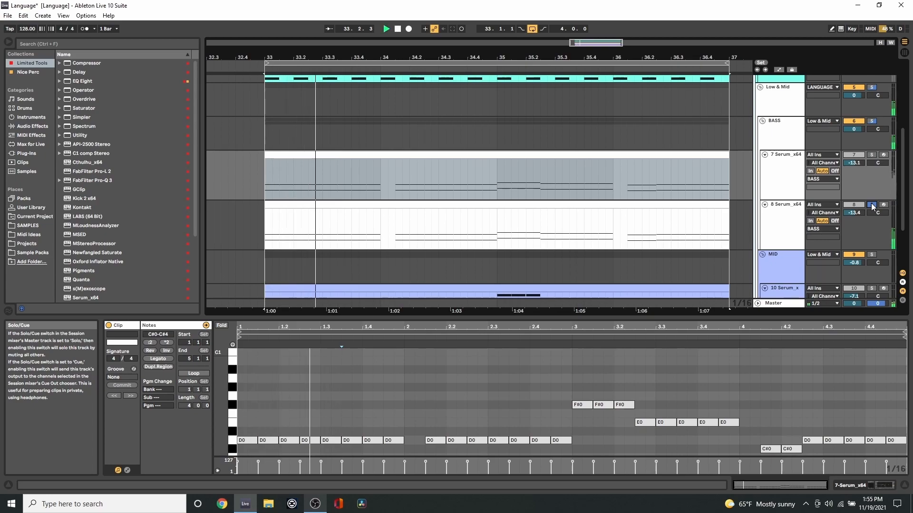
Step: Solo the MID group and open the notes of the 10 Serum_x64 clip
scroll(803, 259, down, 2)
click(872, 216)
scroll(725, 205, down, 2)
click(686, 210)
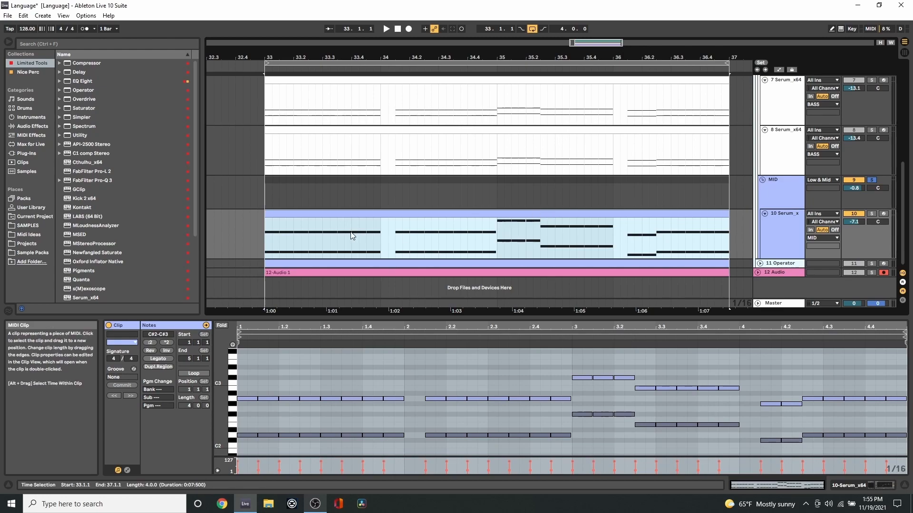
Step: Highlight the lower and upper note rows of the 10 Serum_x64 clip in turn and play the clip soloed
click(267, 239)
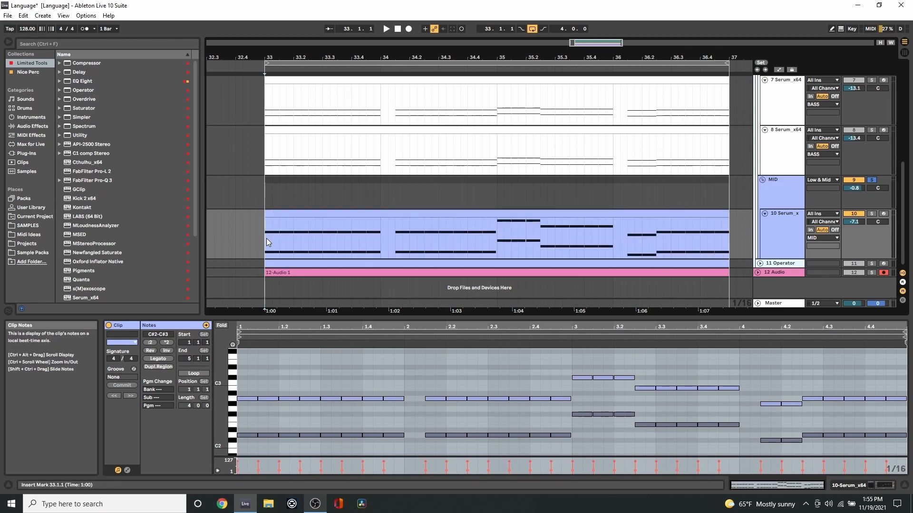
click(242, 417)
drag(241, 414, 903, 443)
drag(253, 404, 905, 350)
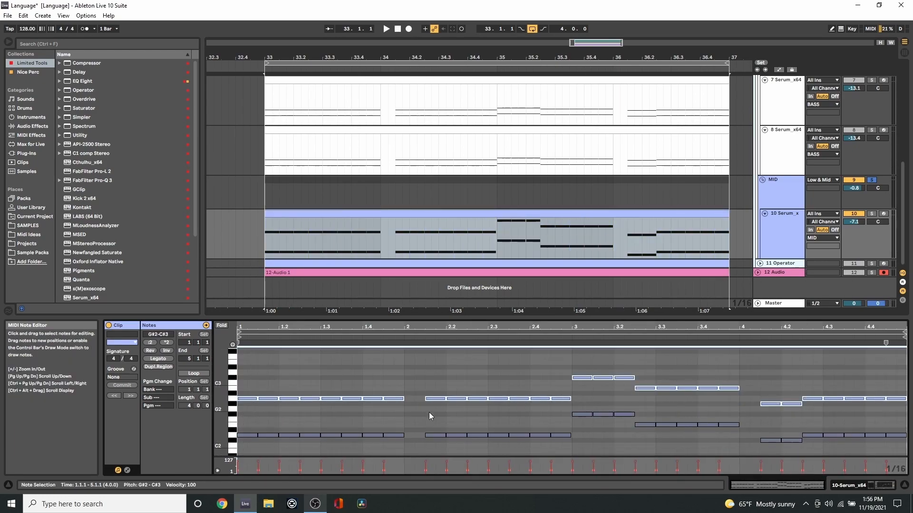
drag(218, 408, 236, 427)
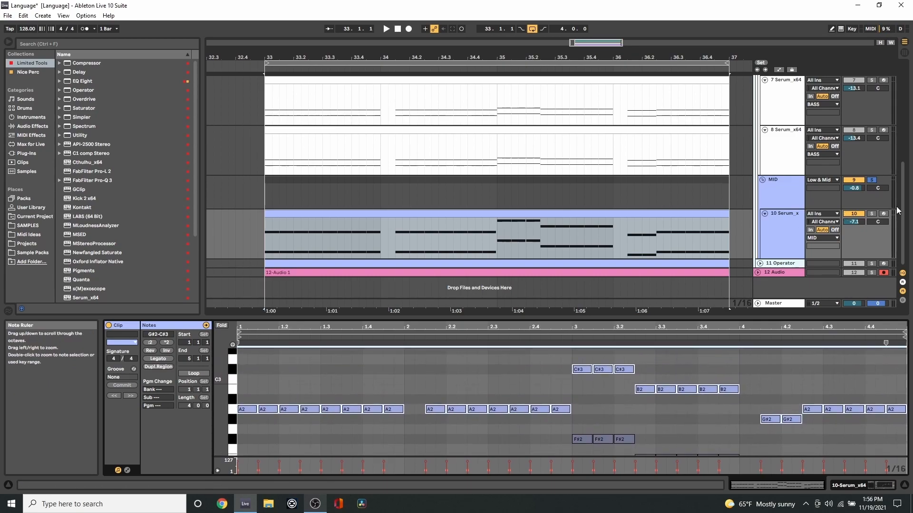
click(704, 217)
key(space)
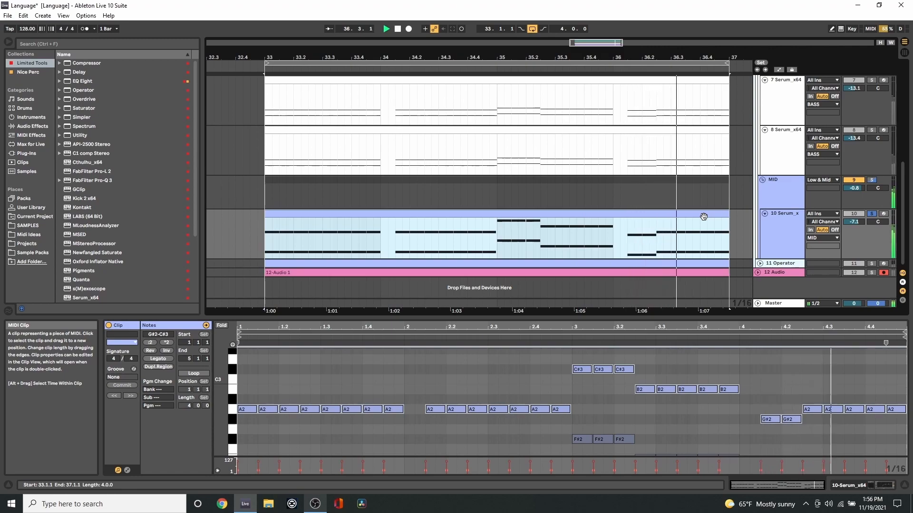
Step: Unfold and solo the 11 Operator track and open its clip's notes
click(759, 264)
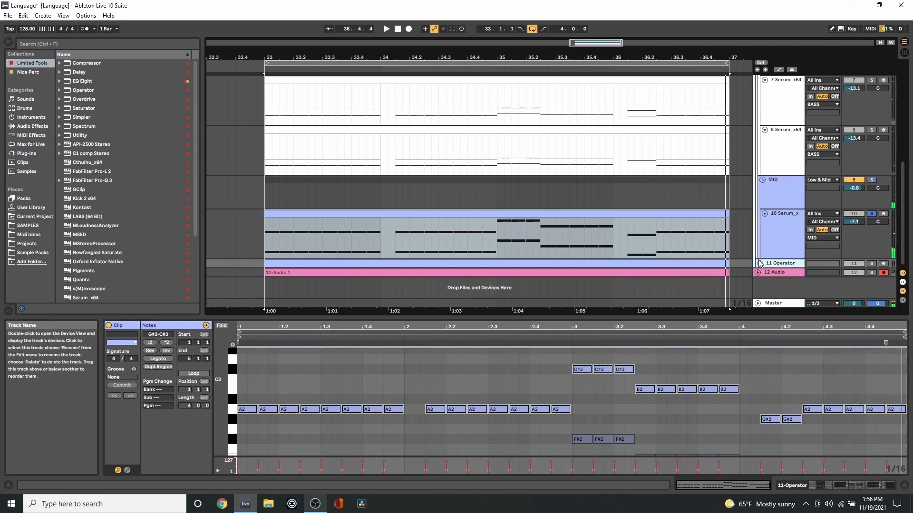
click(759, 263)
click(869, 265)
click(638, 263)
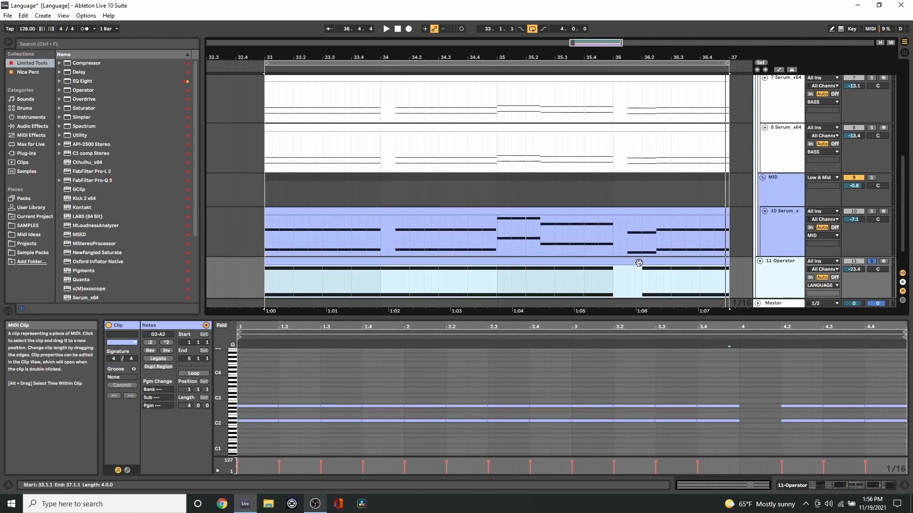
Step: Play the 11 Operator clip and select its gap from 36.1.1 to 36.2.1
key(space)
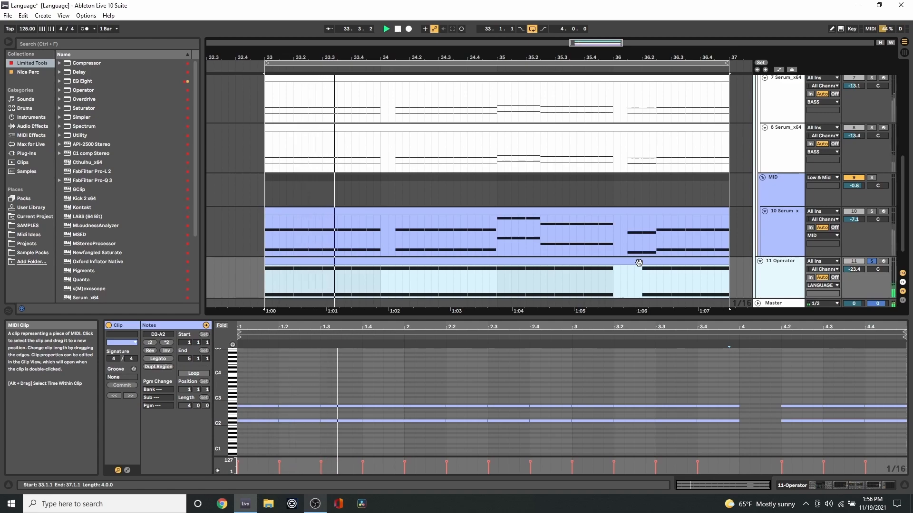
key(space)
drag(610, 276, 645, 274)
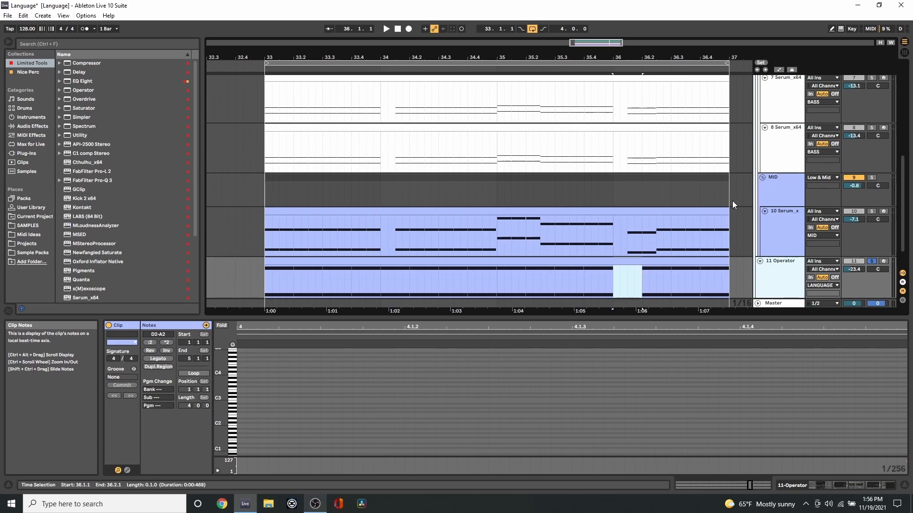
Step: Open the Serum plug-in window of the 4 Serum_x64 track in the HIGH group
scroll(628, 195, up, 5)
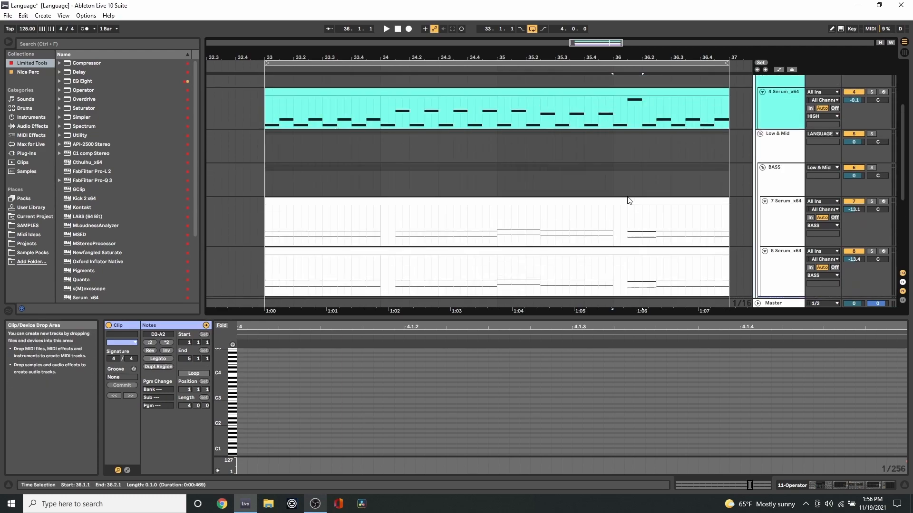
scroll(628, 201, up, 1)
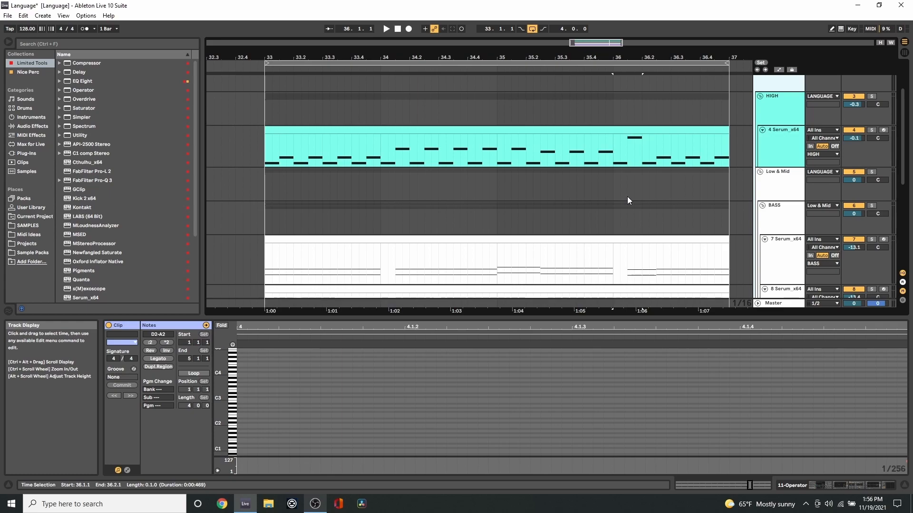
click(779, 150)
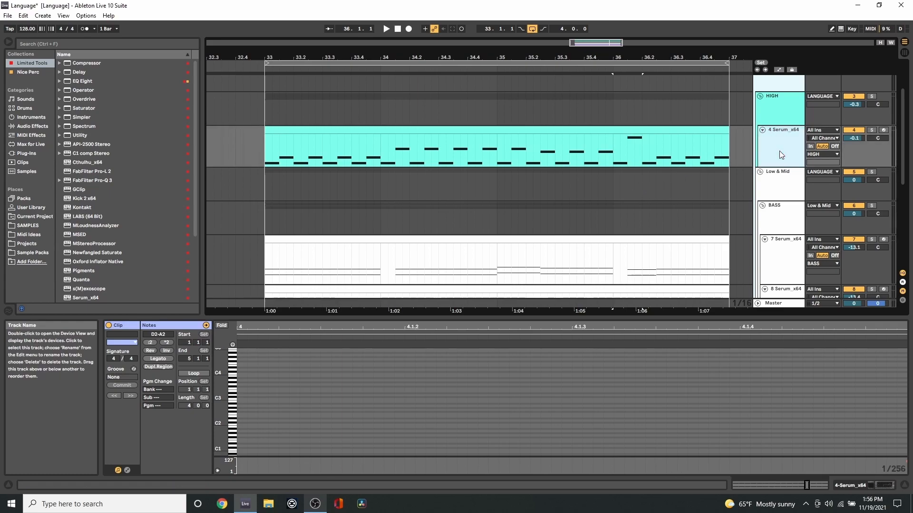
click(850, 489)
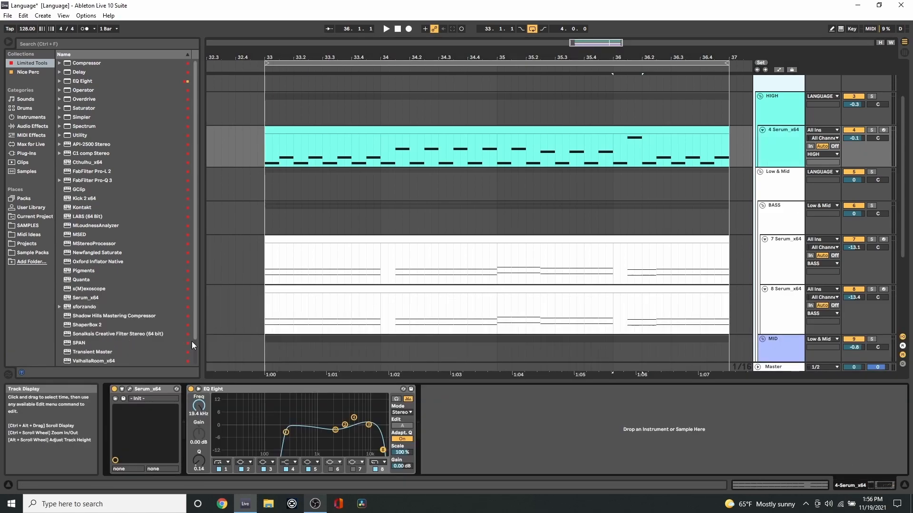
click(126, 388)
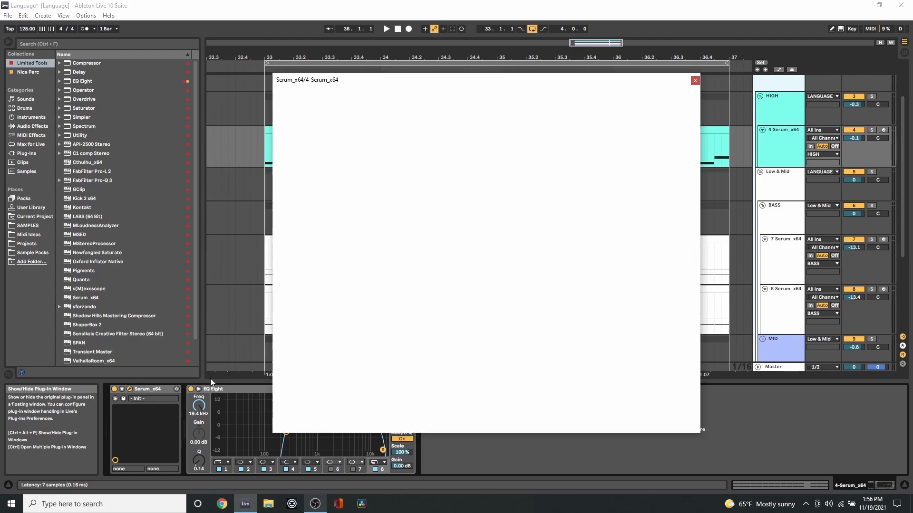
drag(503, 86, 491, 68)
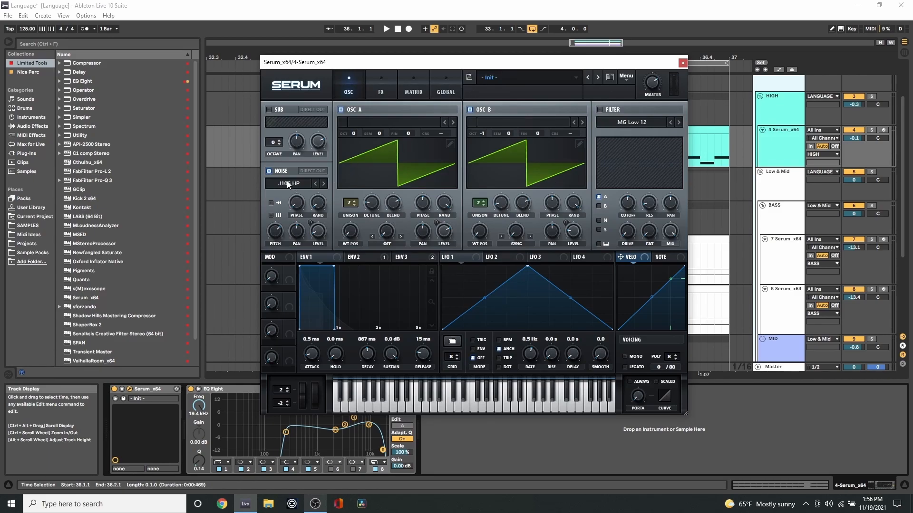
Step: Examine Serum's noise level and pitch, the ENV 2 envelope modulating the noise level, and the OSC A detune
mouse_move(322, 231)
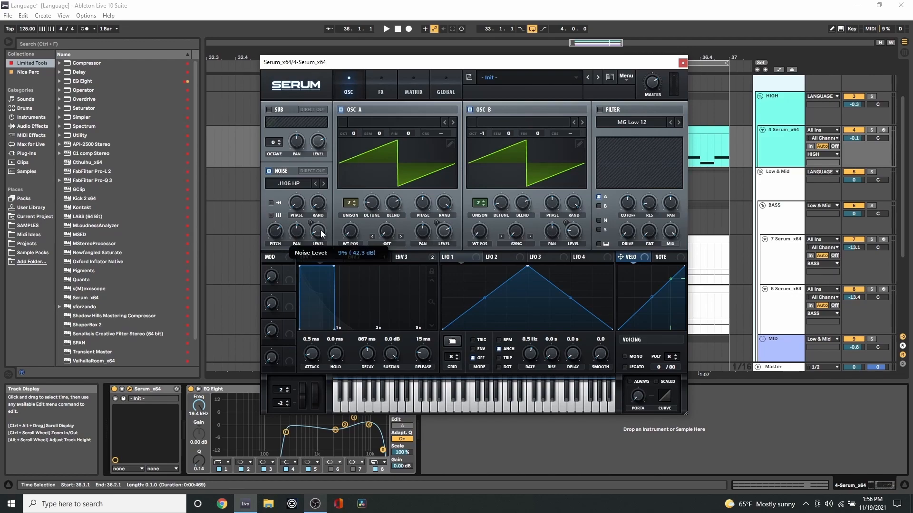
mouse_move(277, 236)
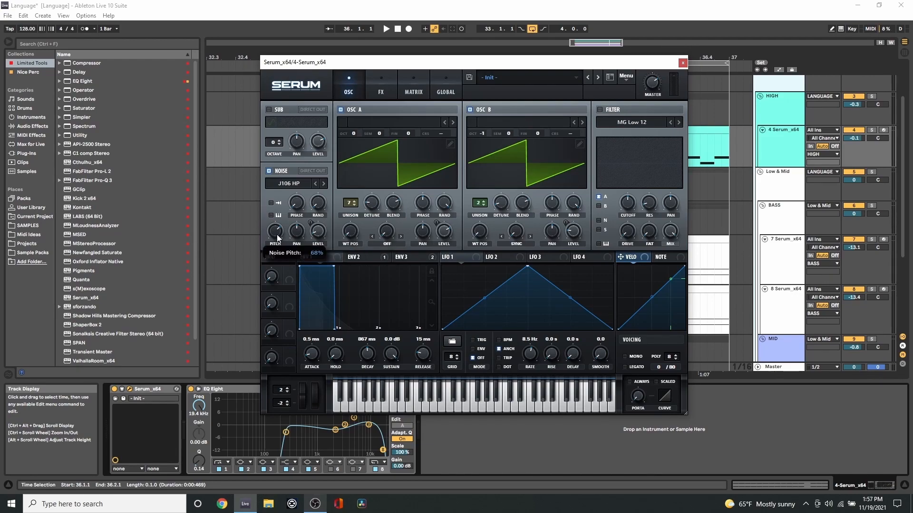
click(370, 257)
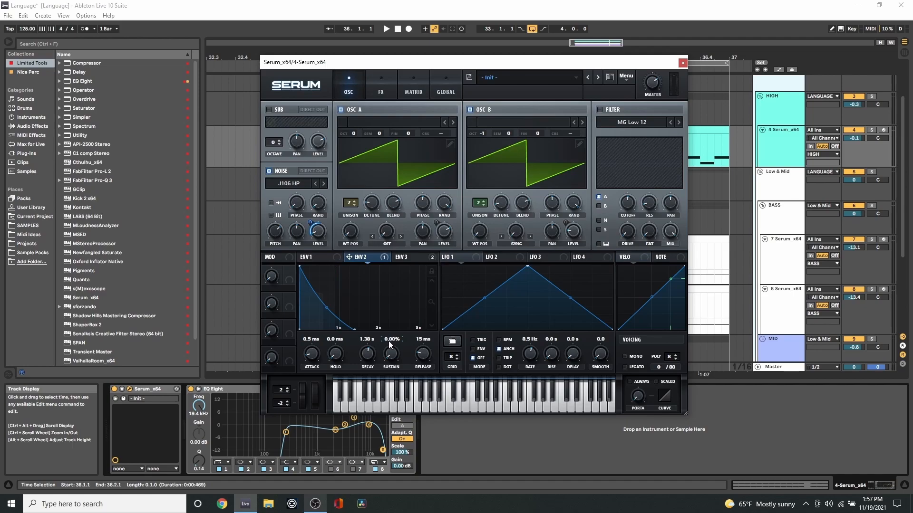
mouse_move(324, 237)
mouse_move(372, 202)
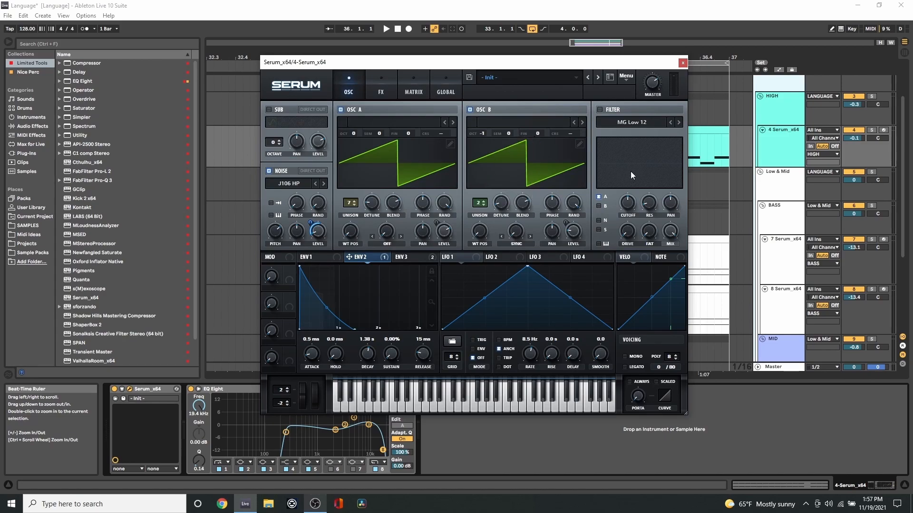
Step: Examine the detune and level of OSC B, and the drive and mix of Serum's distortion effect
click(498, 204)
mouse_move(576, 231)
mouse_move(561, 211)
click(375, 89)
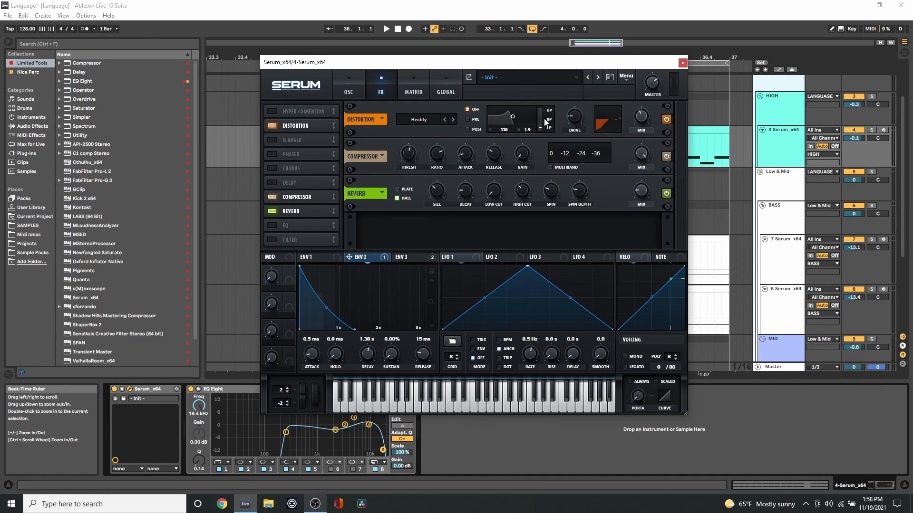
mouse_move(573, 123)
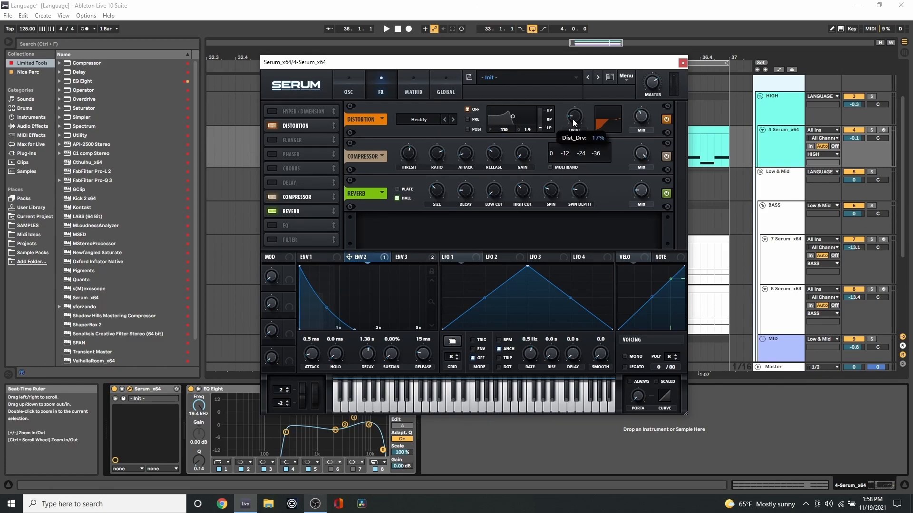
mouse_move(639, 119)
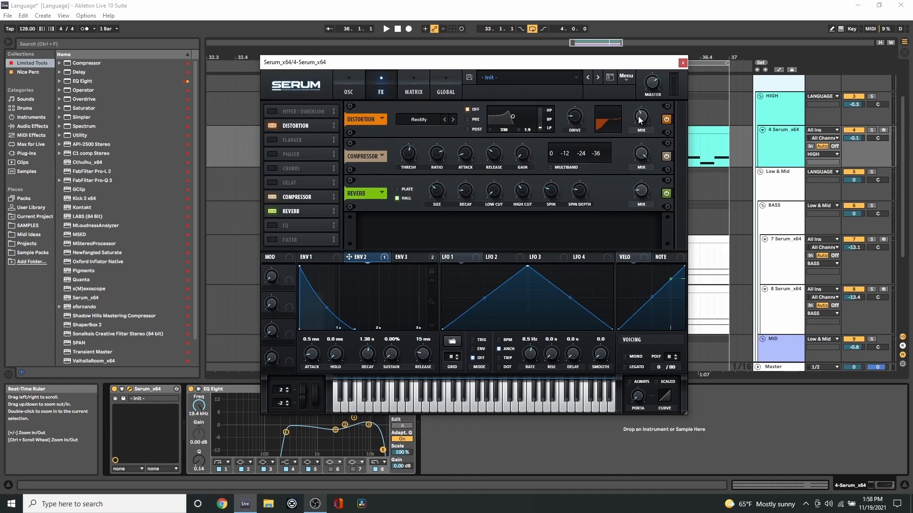
Step: Move the Serum window clear of the clip's start, solo the 4 Serum_x64 track and play it from 33.1.1
drag(599, 62, 641, 59)
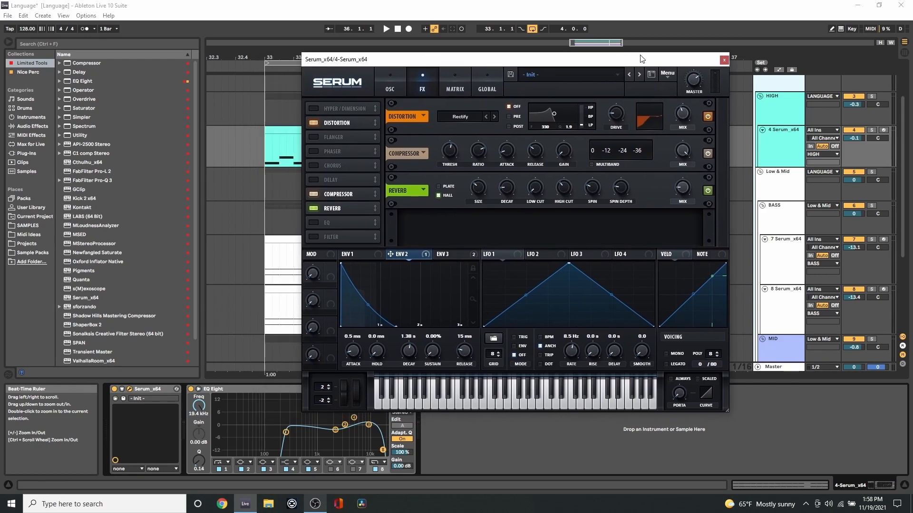
click(267, 149)
key(space)
key(space)
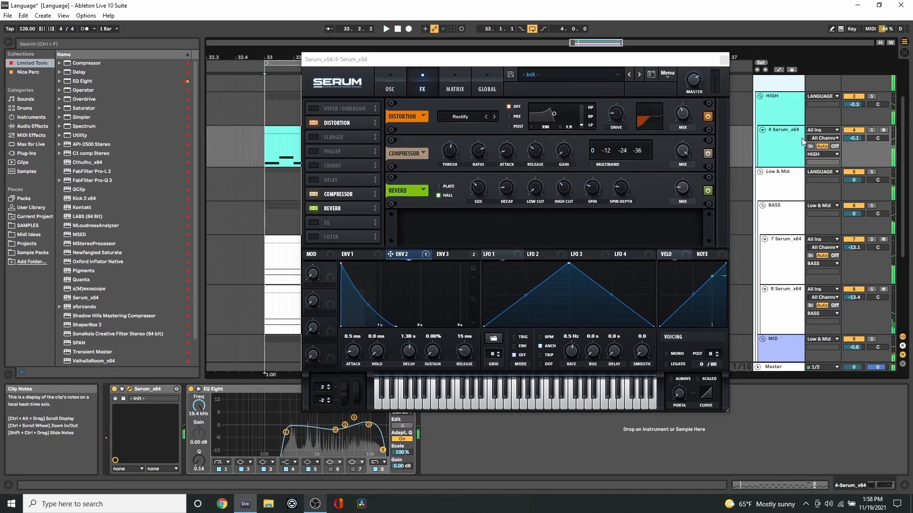
click(870, 129)
key(space)
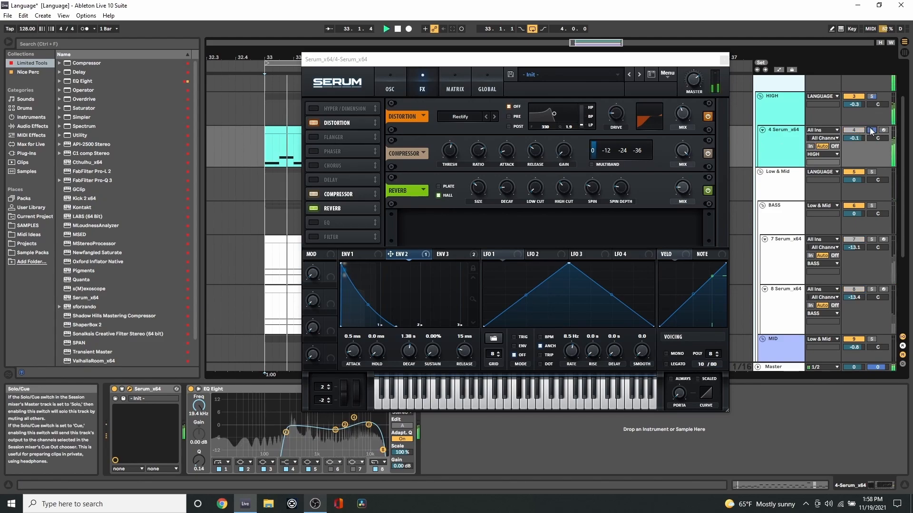
Step: Compare the sound with the distortion bypassed and enabled, and check the reverb mix before closing Serum
click(704, 117)
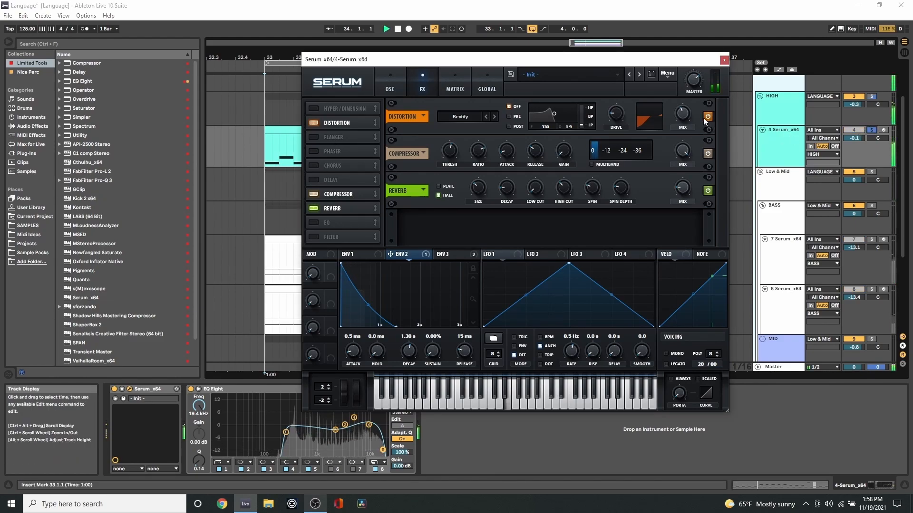
click(707, 117)
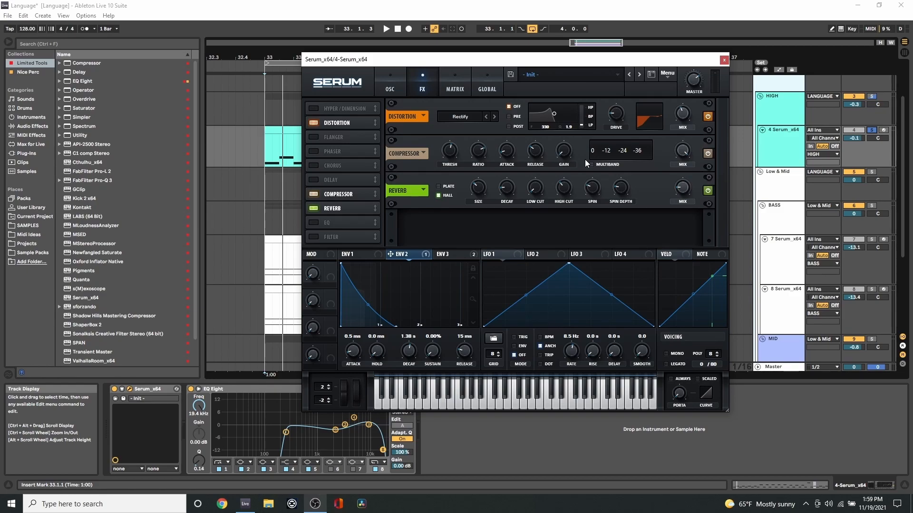
mouse_move(683, 189)
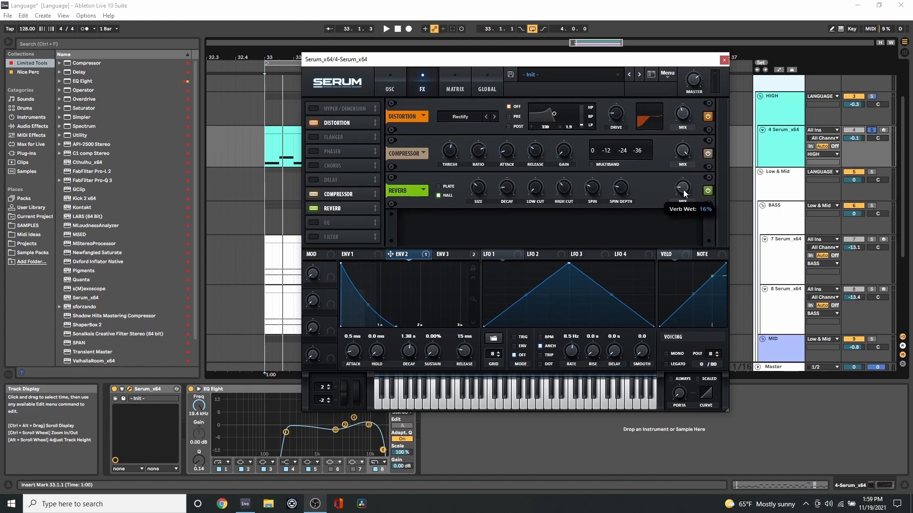
click(723, 61)
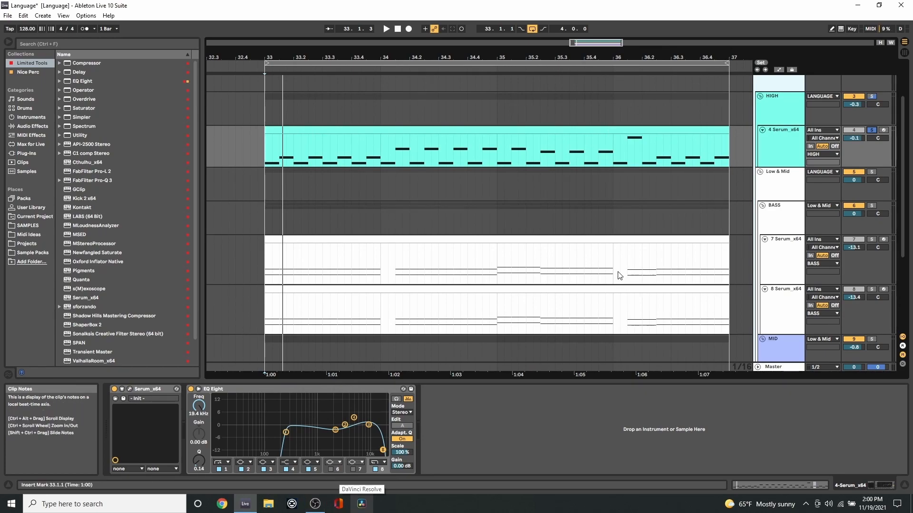
Step: Open the Serum plug-in window of the 7 Serum_x64 track in the BASS group
click(779, 221)
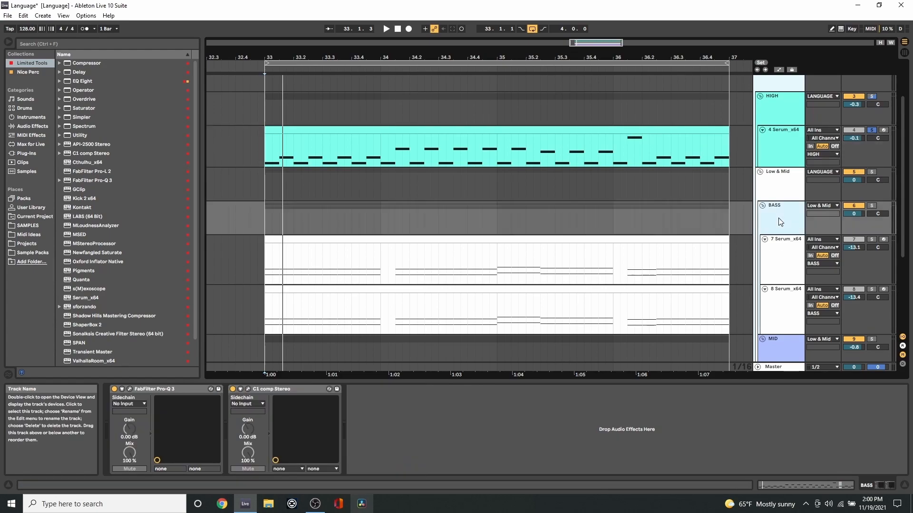
click(778, 252)
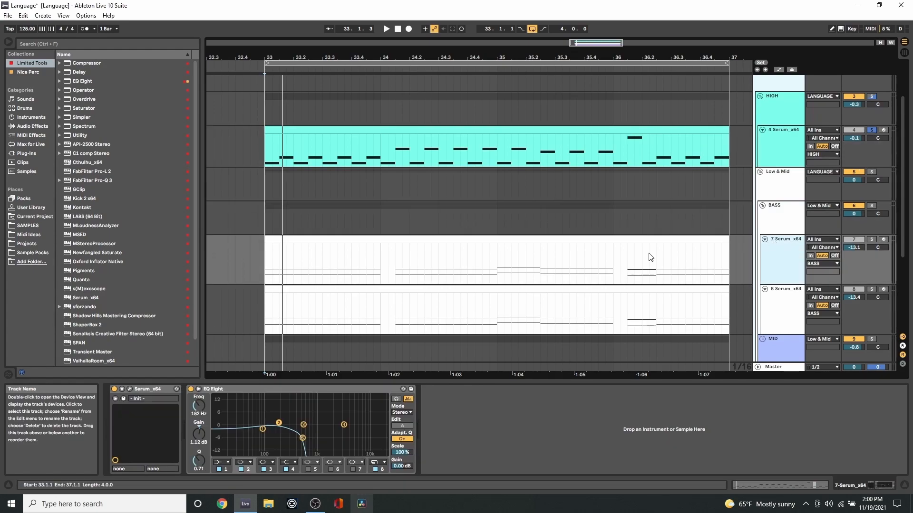
click(129, 389)
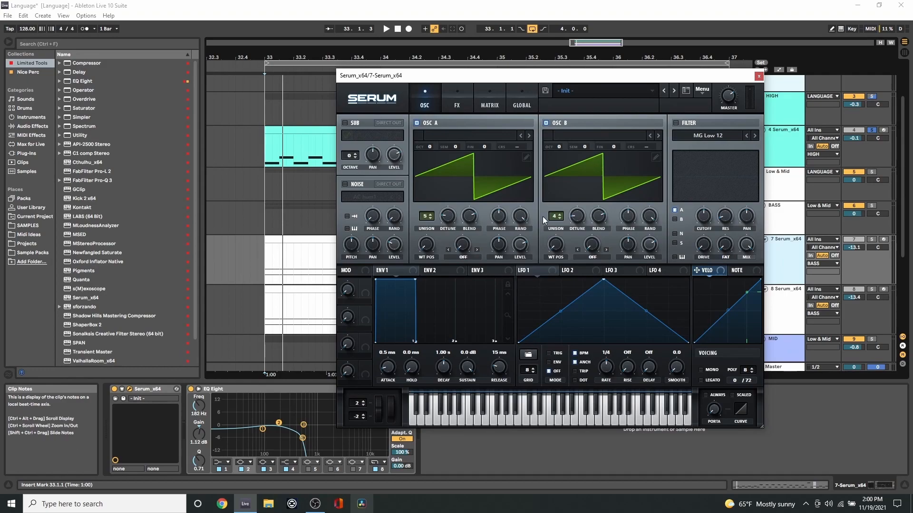
Step: Examine the OSC A detune, the distortion's available types and the reverb's low cut, and close the Serum window
mouse_move(444, 219)
click(457, 101)
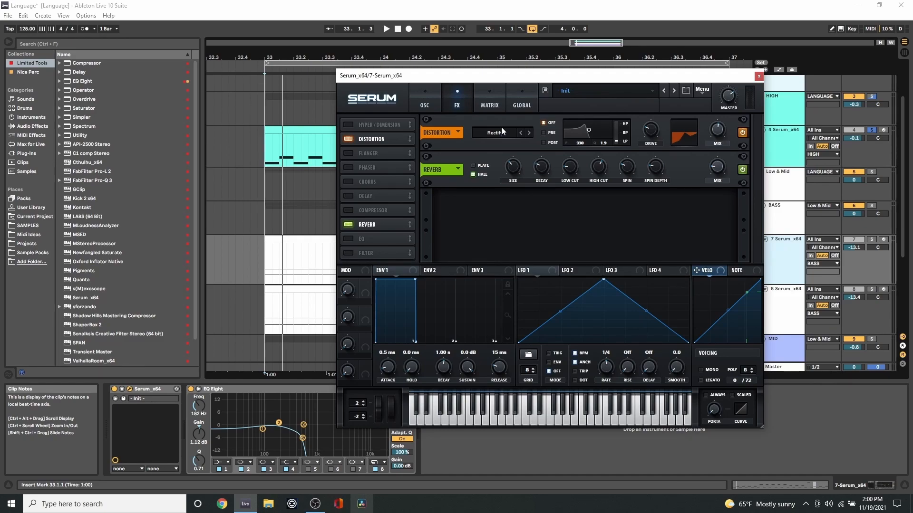
click(515, 135)
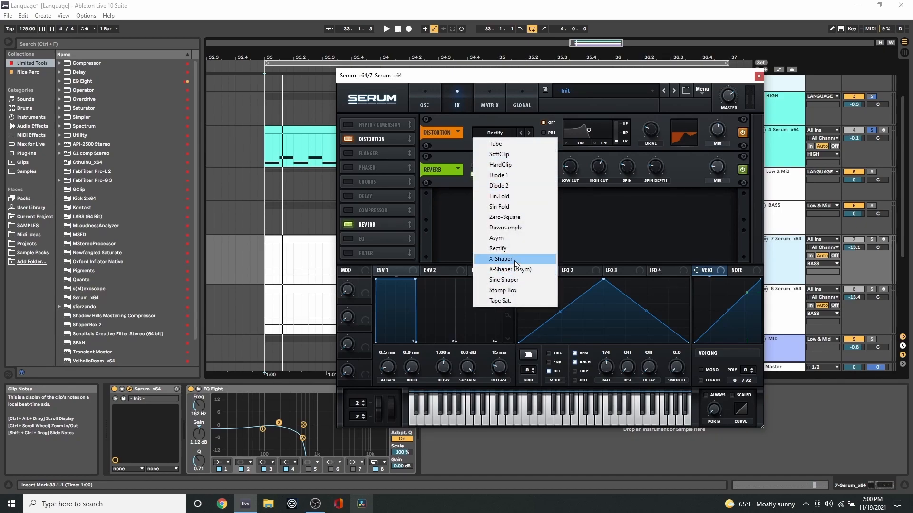
click(456, 153)
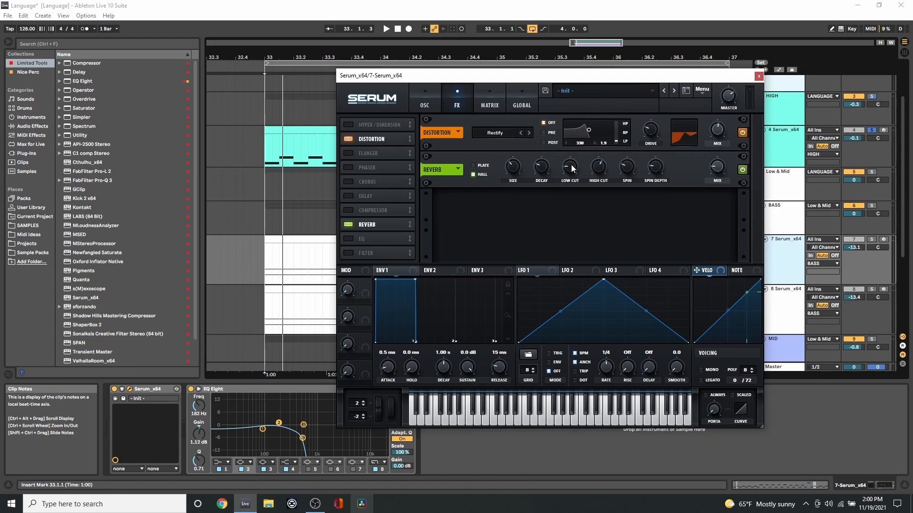
mouse_move(572, 164)
click(758, 76)
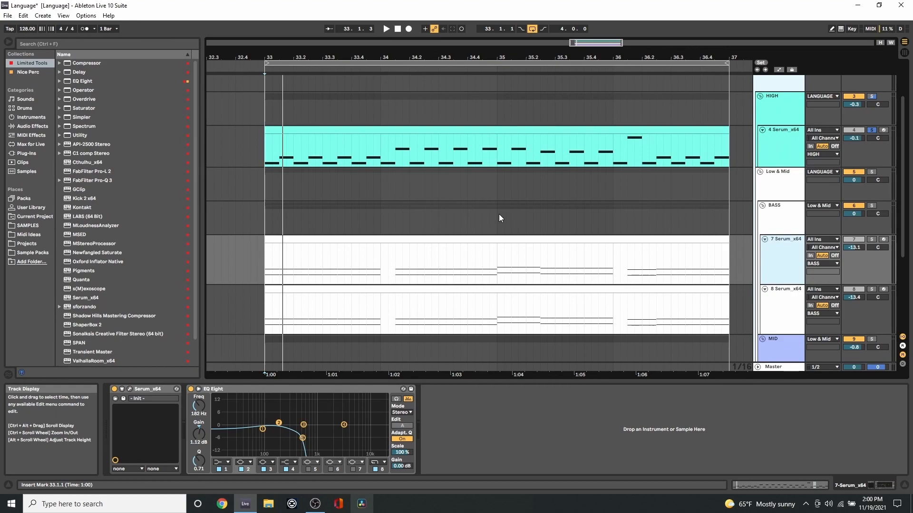
Step: Select the note gap from 34.1.1 to 34.1.3 in the 7 Serum_x64 clip, and place the insert marker at 35.1.3
scroll(389, 279, down, 1)
scroll(381, 304, down, 3)
scroll(374, 326, up, 2)
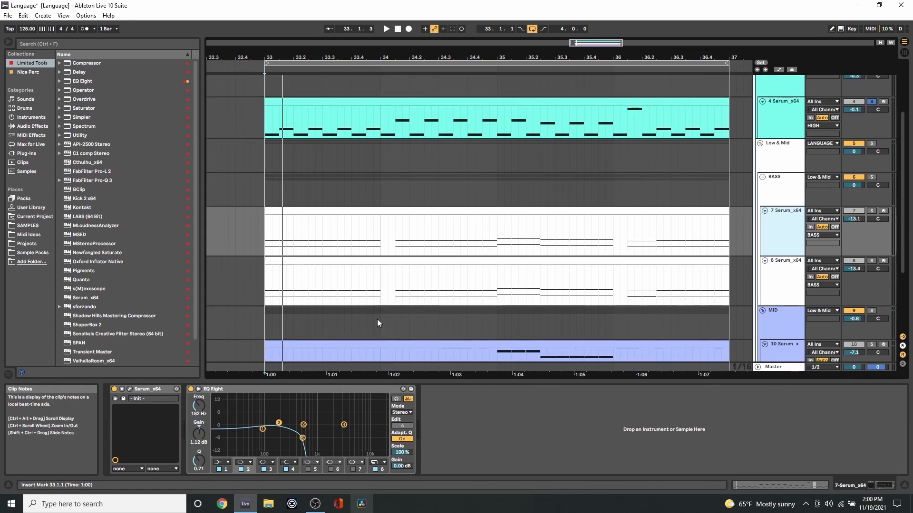
drag(383, 248, 398, 247)
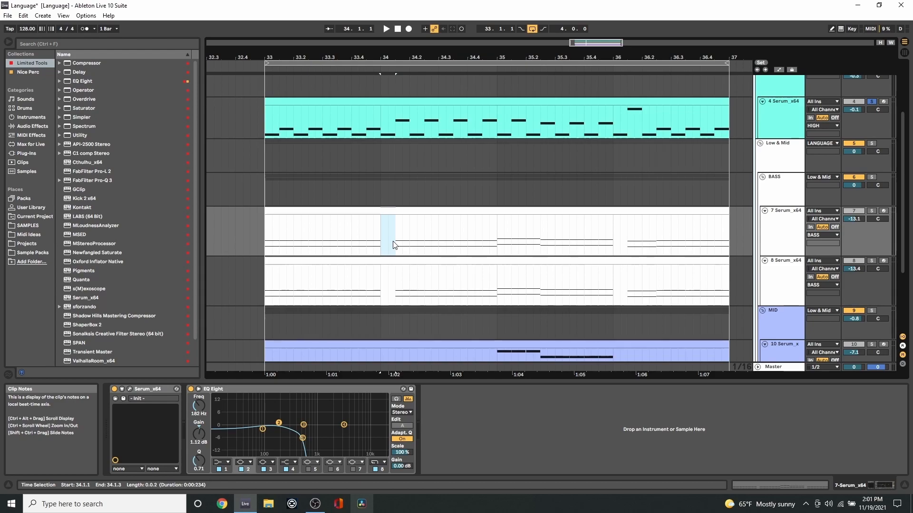
click(511, 246)
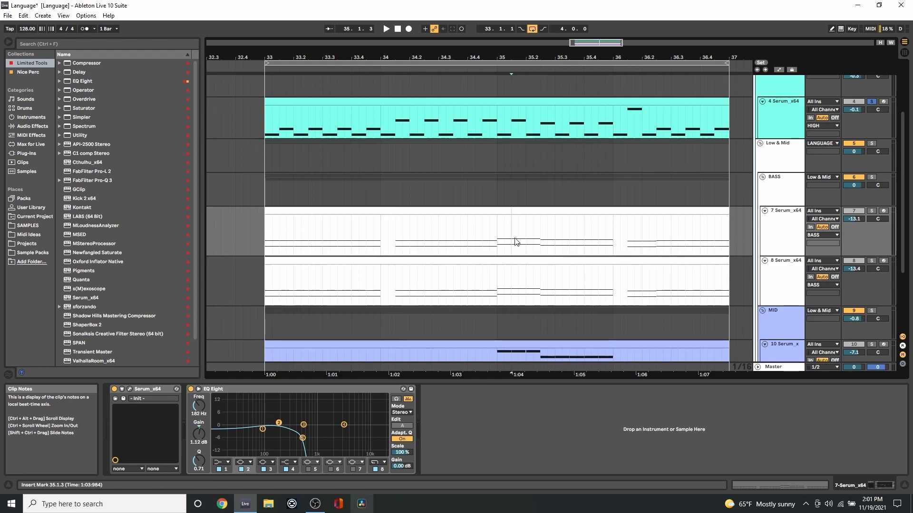
Step: Reopen the 7 Serum_x64 track's Serum to review its effects and oscillators, and close it again
click(130, 389)
click(451, 106)
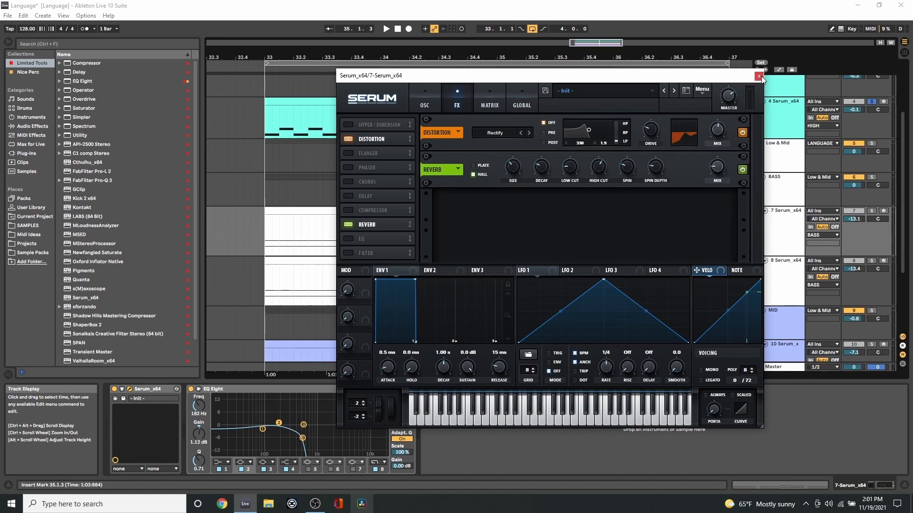
click(426, 92)
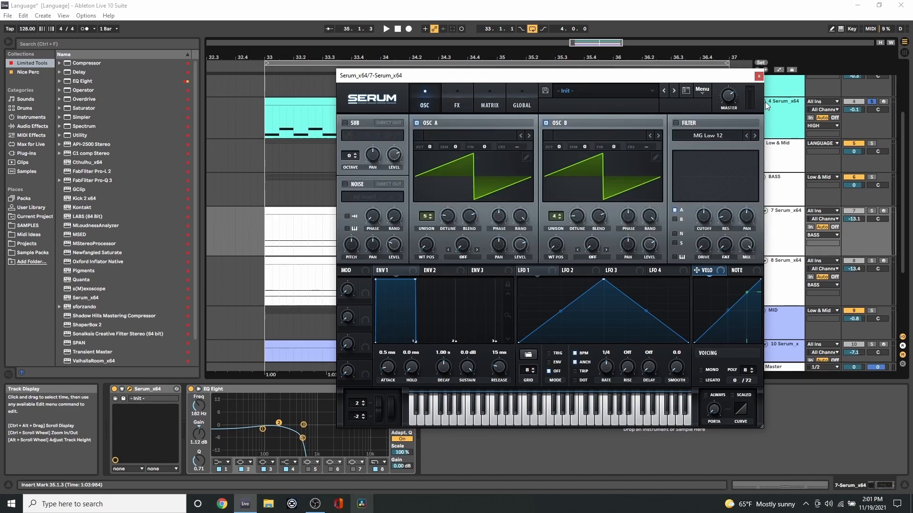
click(759, 77)
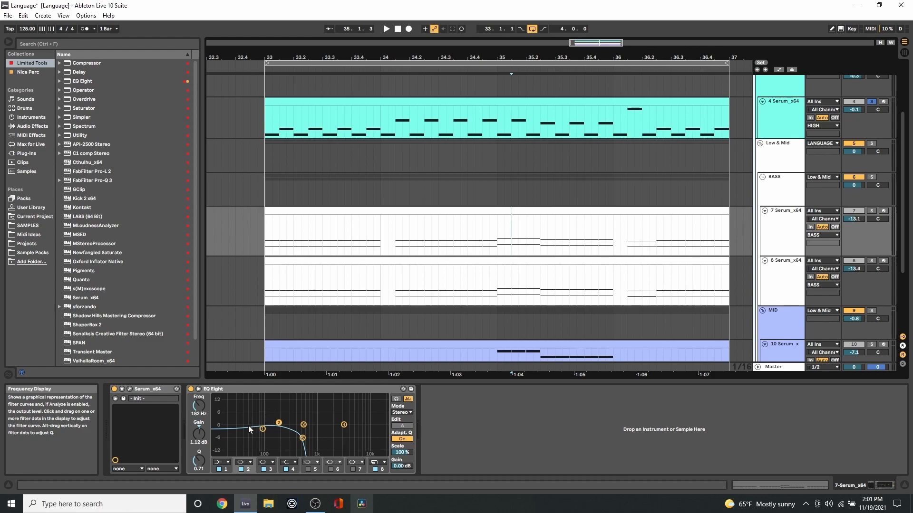
Step: View the EQ Eight and Serum oscillator settings of the 8 Serum_x64 track, and close its Serum window
click(767, 287)
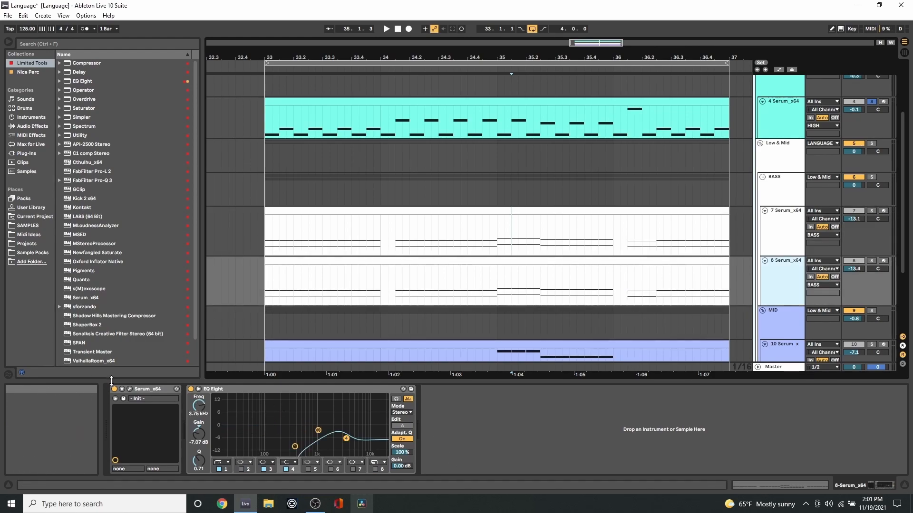
click(129, 389)
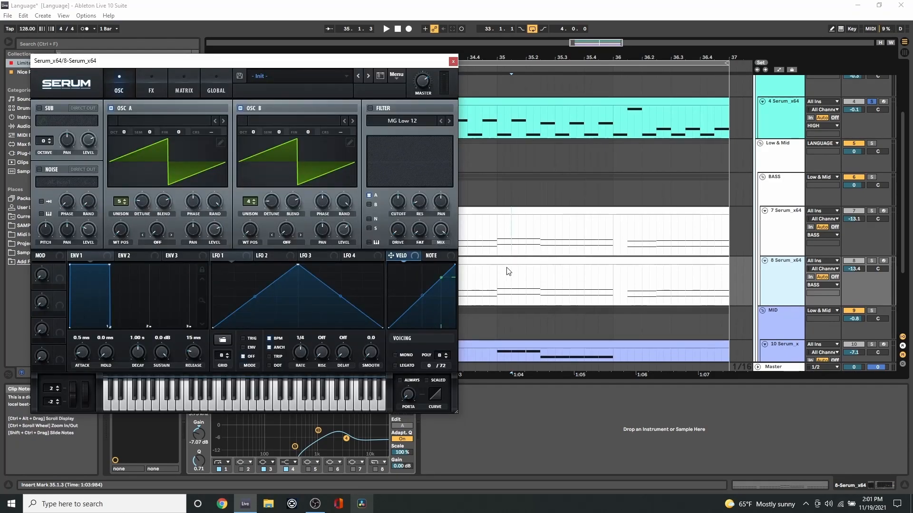
click(454, 62)
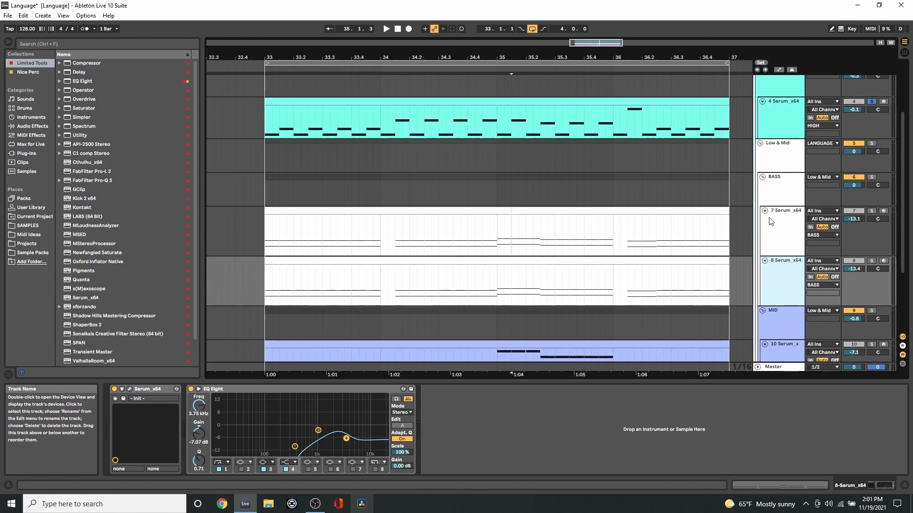
Step: Fold the BASS group and solo the 10 Serum_x64 track in the MID group
click(761, 178)
click(766, 199)
click(777, 228)
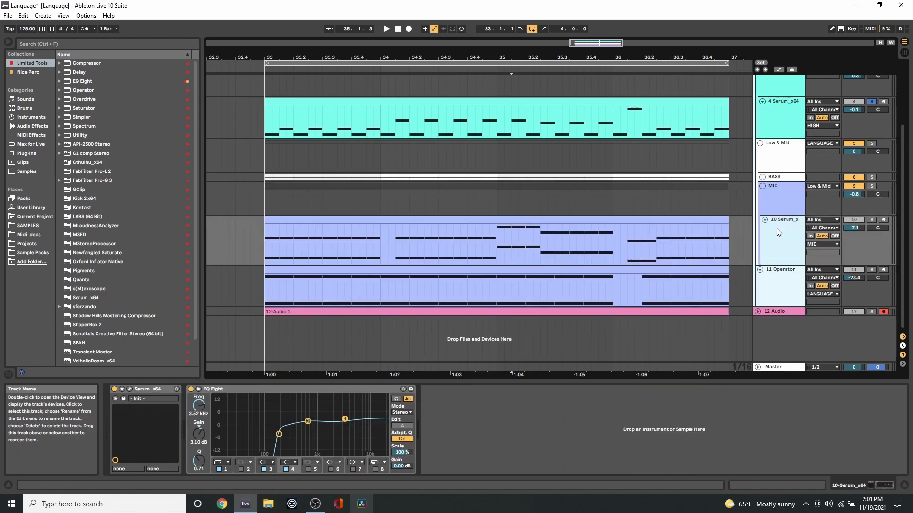
click(871, 220)
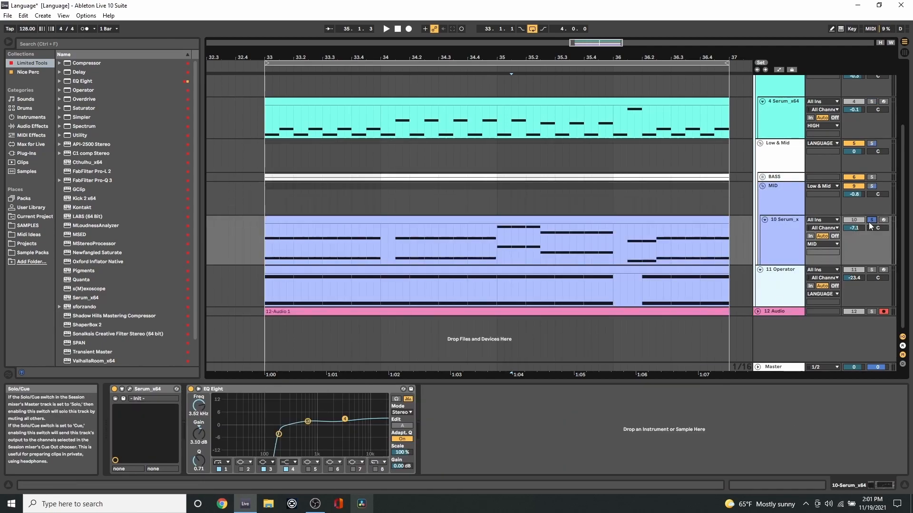
Step: Select the 10 Serum_x64 clip and play it from 33.1.1 to hear the layer alone
click(344, 228)
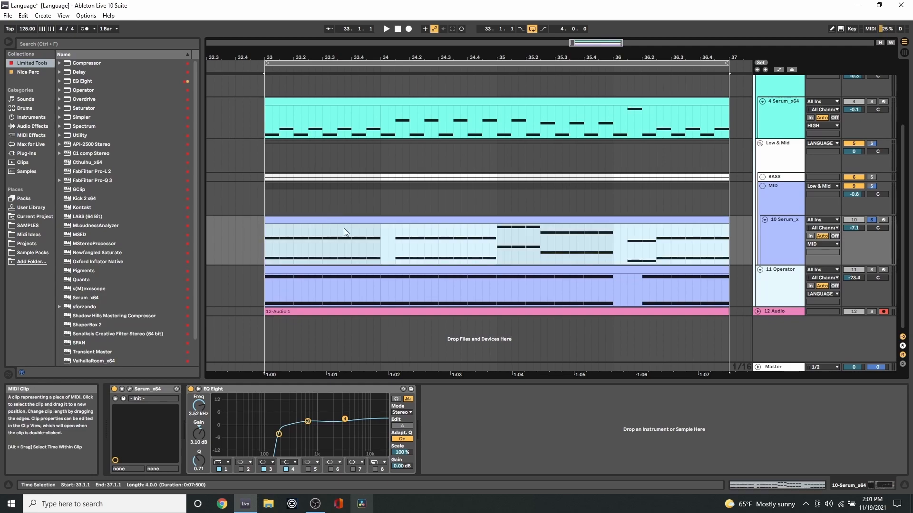
key(space)
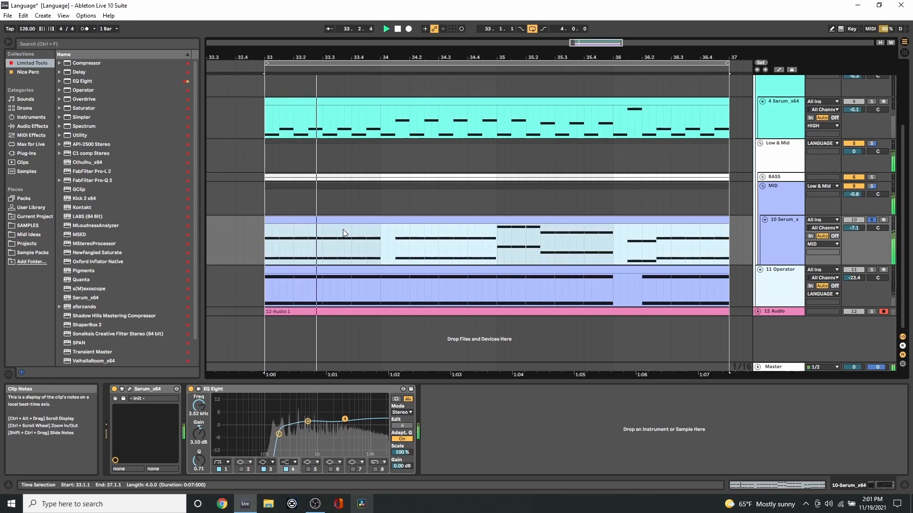
key(space)
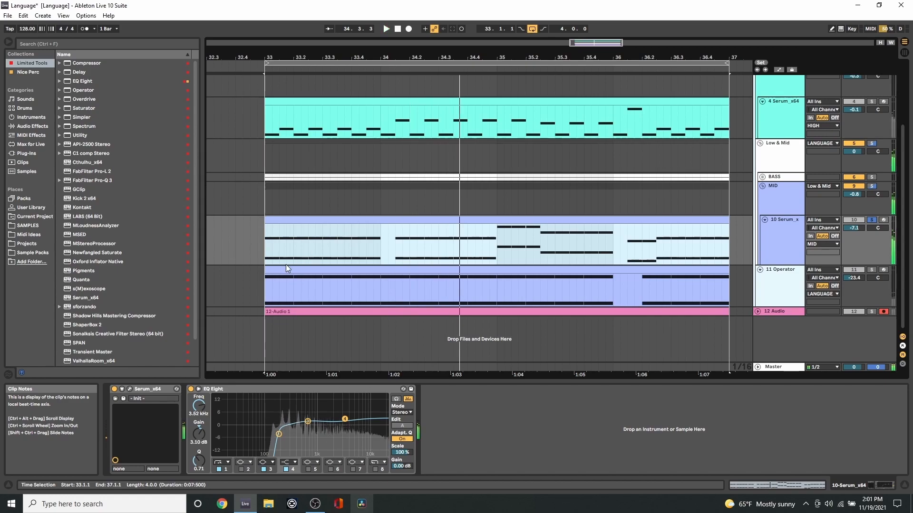
Step: Open the 10 Serum_x64 track's Serum and examine the unison detune, ENV 2 and the noise level it modulates
click(129, 388)
drag(546, 16, 448, 46)
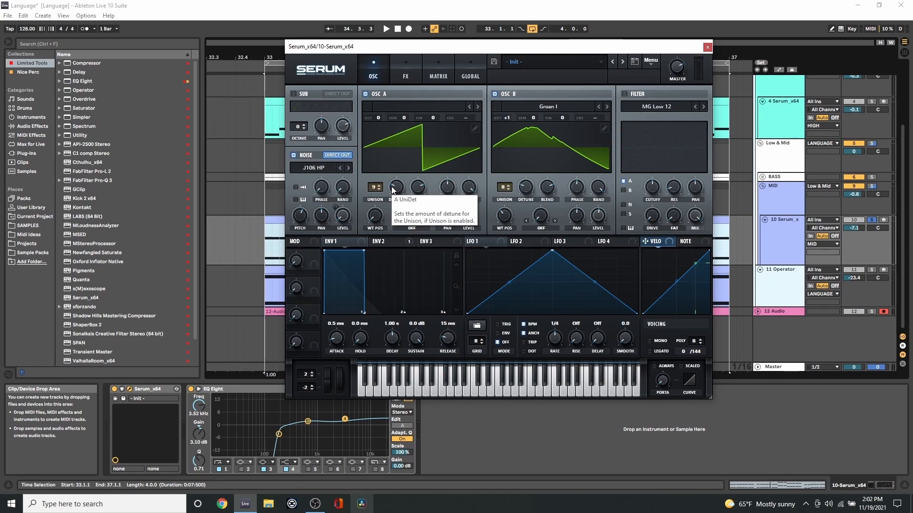
click(381, 240)
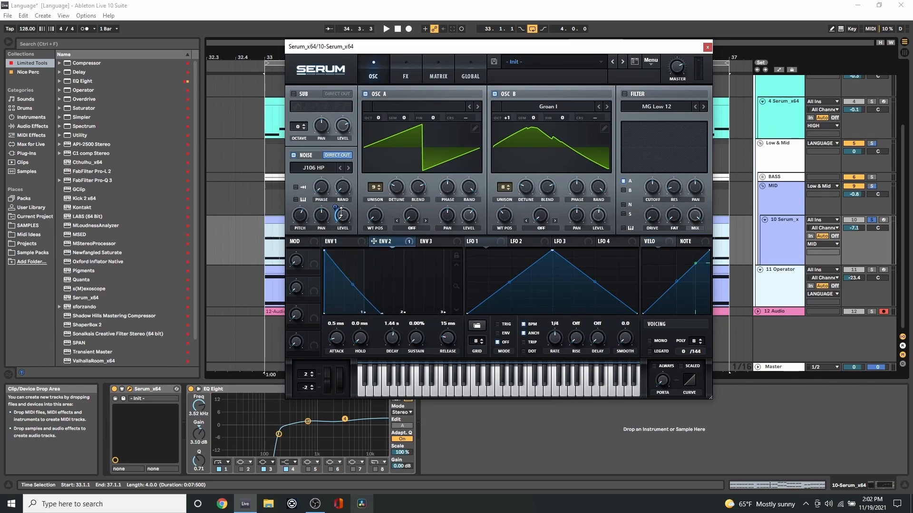
mouse_move(343, 219)
click(525, 187)
Step: Turn off OSC A to audition the sound without it, and turn it back on
click(365, 94)
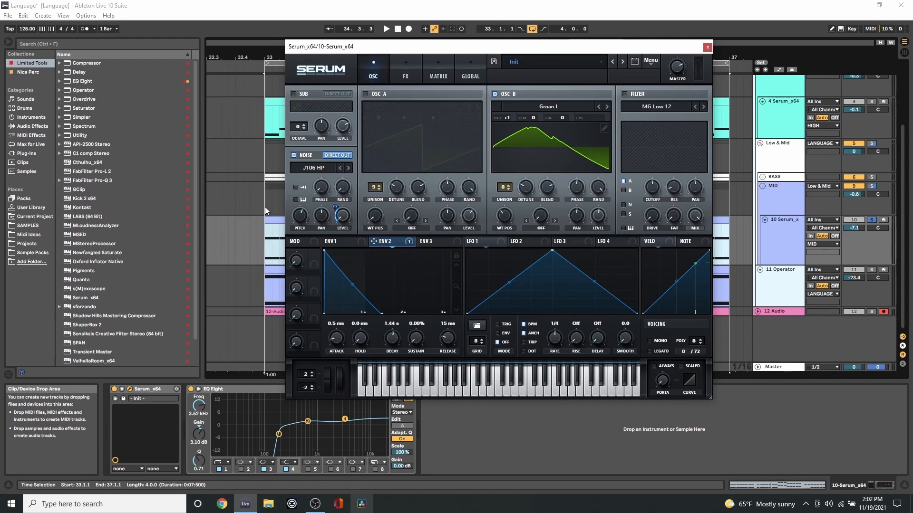
key(space)
key(space)
click(378, 94)
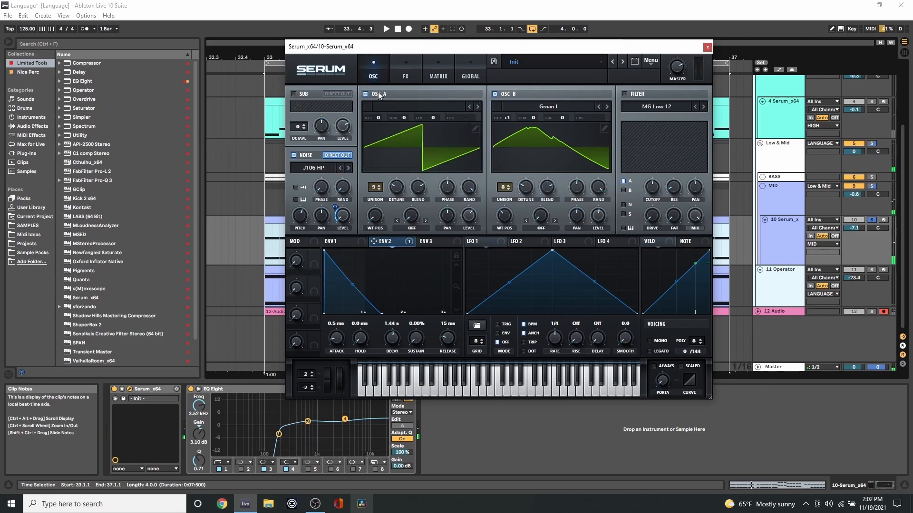
Step: Turn off OSC B to audition the sound without it, turn it back on and play the full patch
click(498, 93)
key(space)
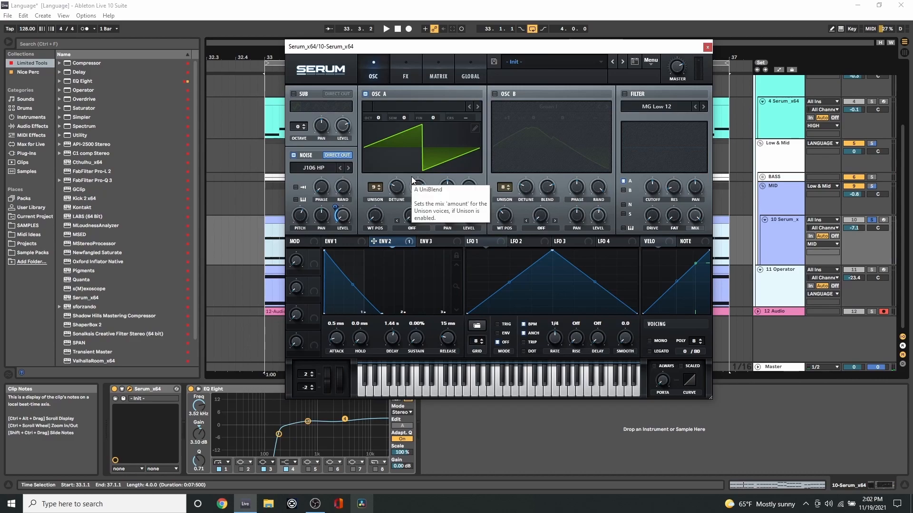
click(495, 94)
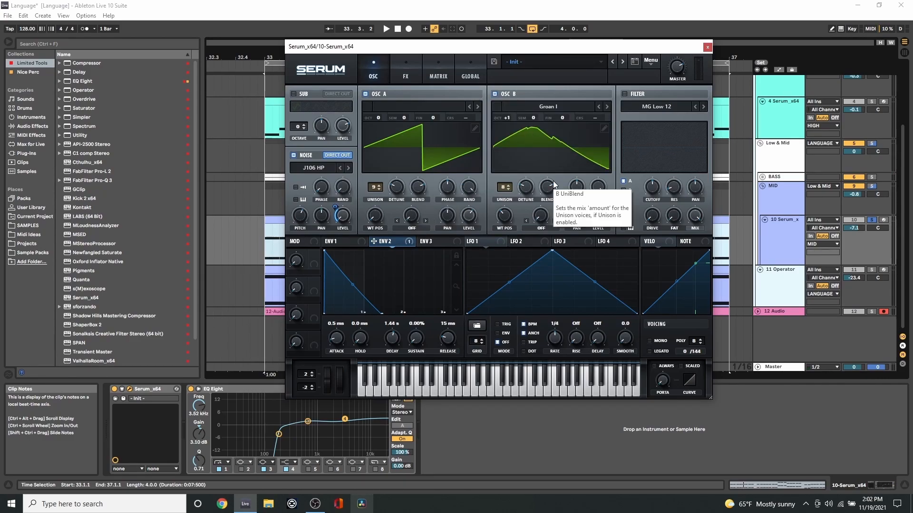
key(space)
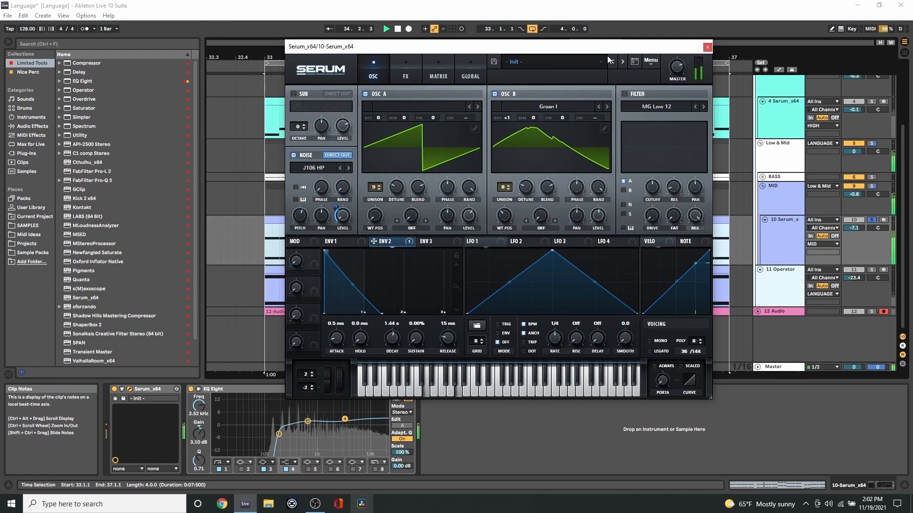
Step: Show Serum's effects, audition the Rectify distortion with its mix lowered, examine the drive amount and close Serum
click(419, 73)
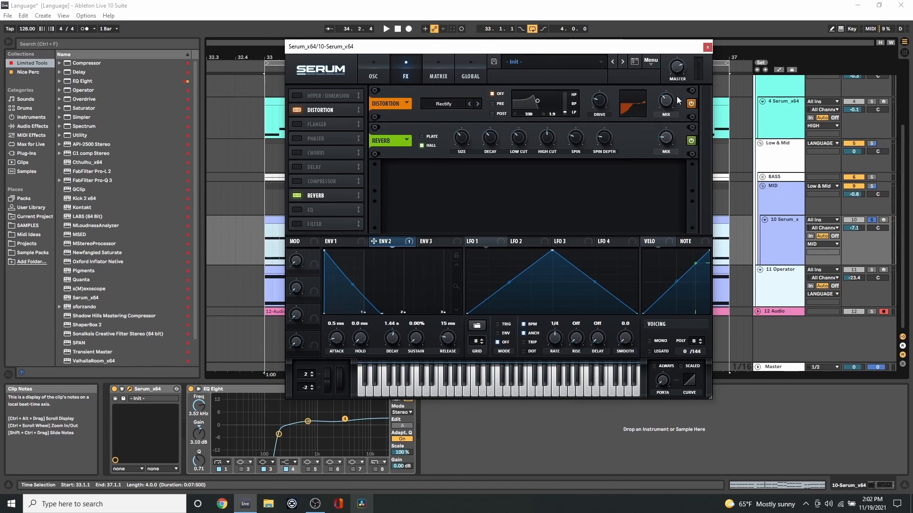
mouse_move(667, 106)
key(space)
drag(665, 107, 660, 133)
key(space)
key(space)
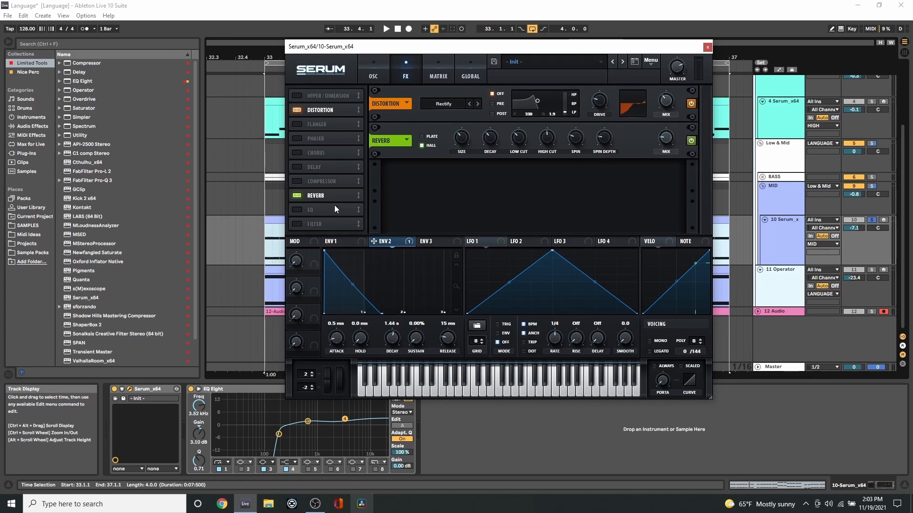
mouse_move(600, 104)
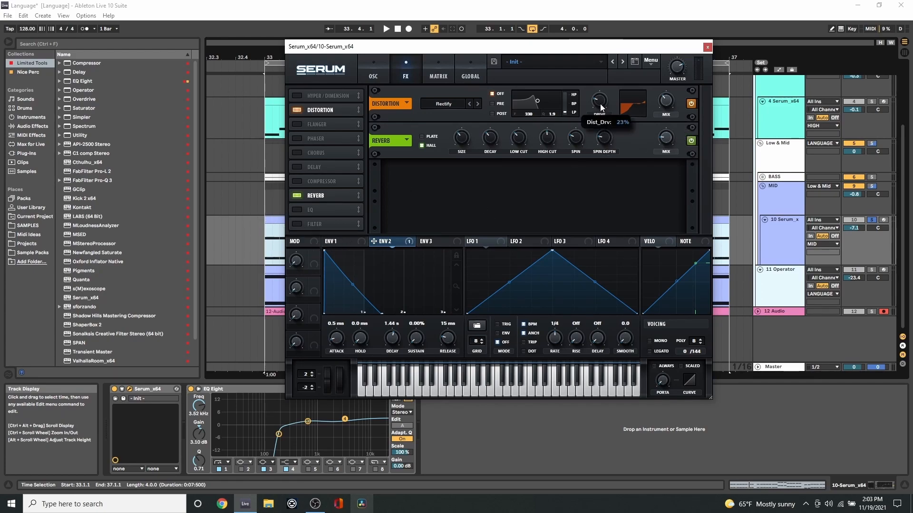
click(707, 47)
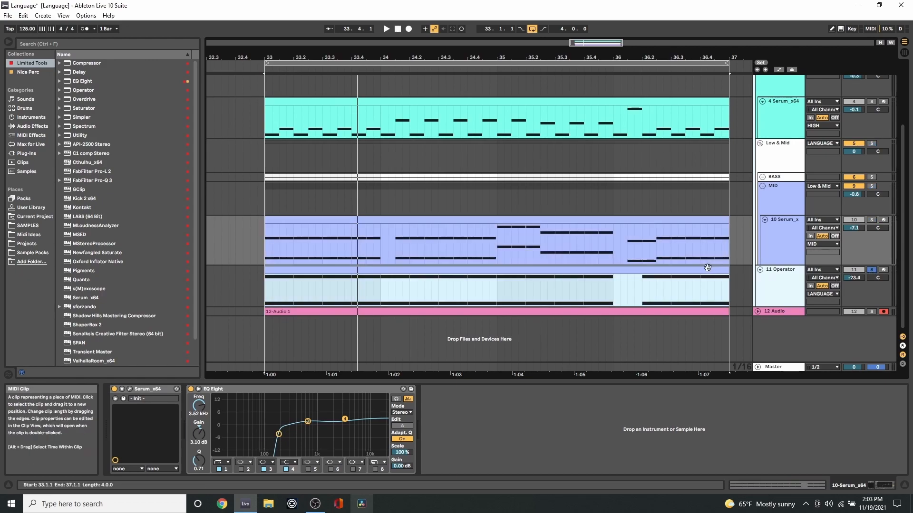
Step: Select and play the 11 Operator clip, and examine the track's device chain from Operator through to Spectrum
click(674, 290)
key(space)
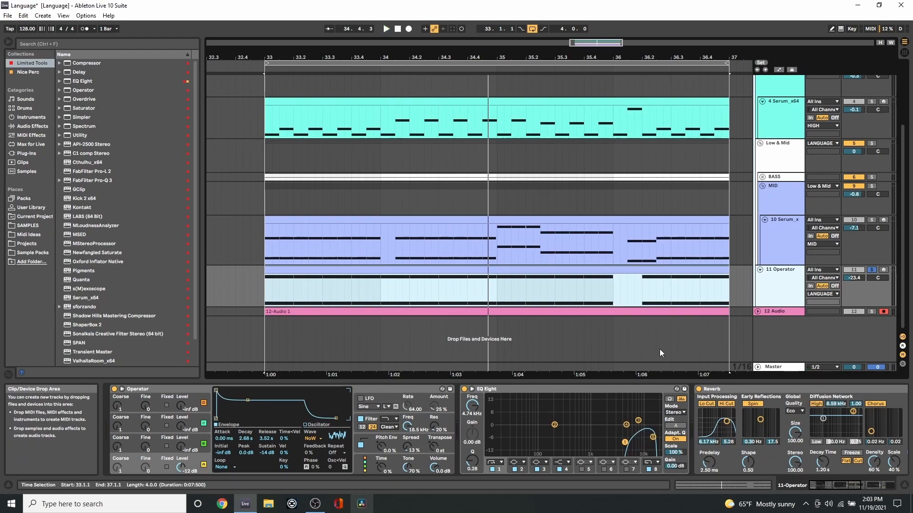
click(841, 482)
drag(842, 483, 862, 482)
Step: Fold the LANGUAGE group and turn on the first EQ Eight on the 1 Porter Robinson reference track
scroll(621, 224, up, 2)
scroll(621, 226, up, 2)
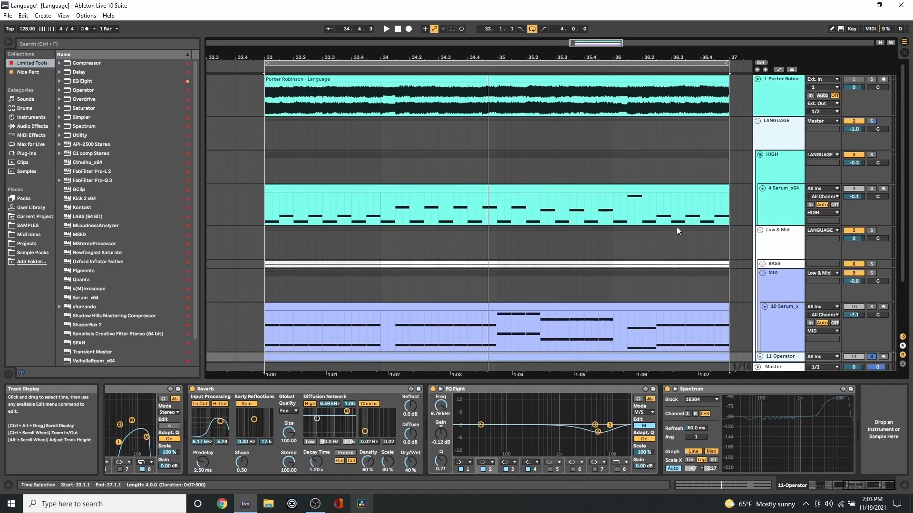
click(757, 121)
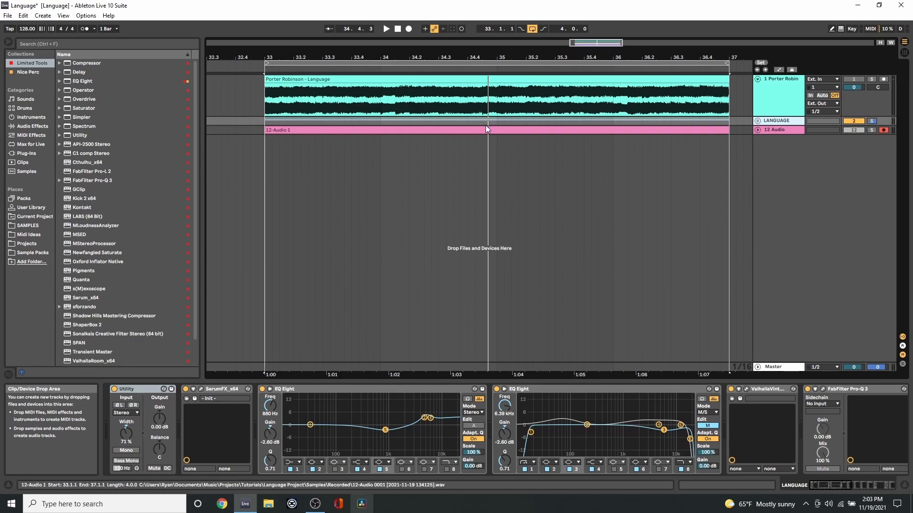
click(490, 102)
click(440, 388)
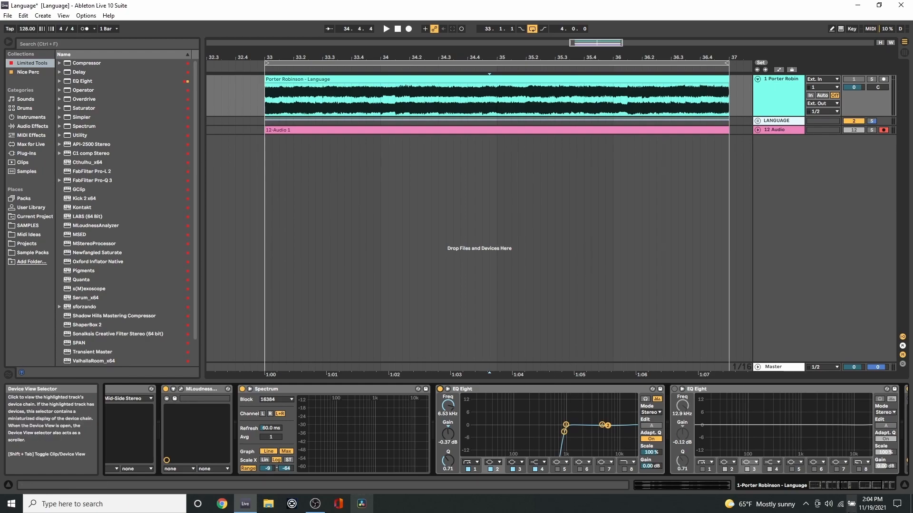
Step: Open SPAN and MSED on the Master track side by side, and show SPAN's Mid-Side Stereo preset
click(771, 368)
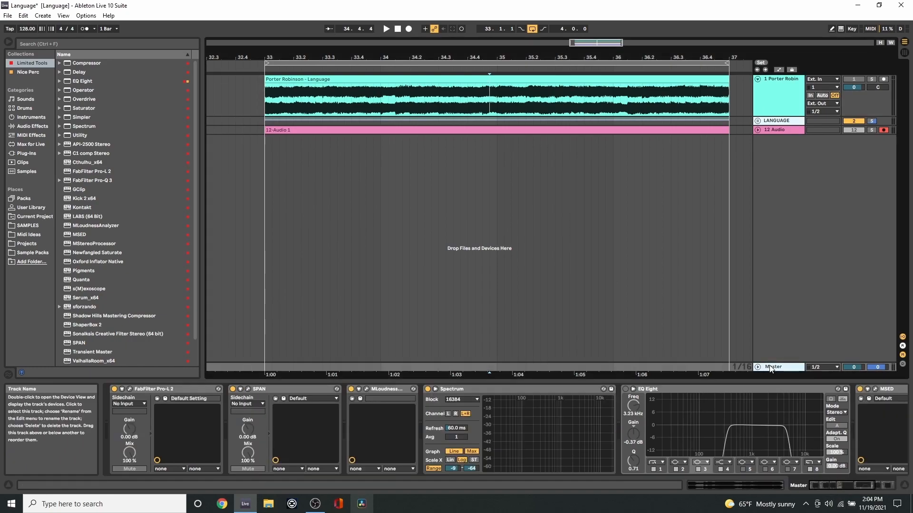
scroll(851, 475, down, 3)
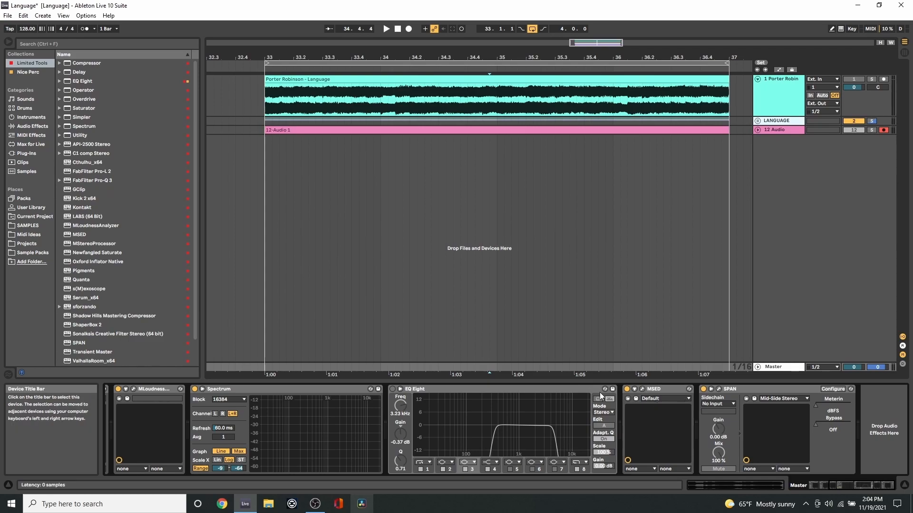
click(718, 389)
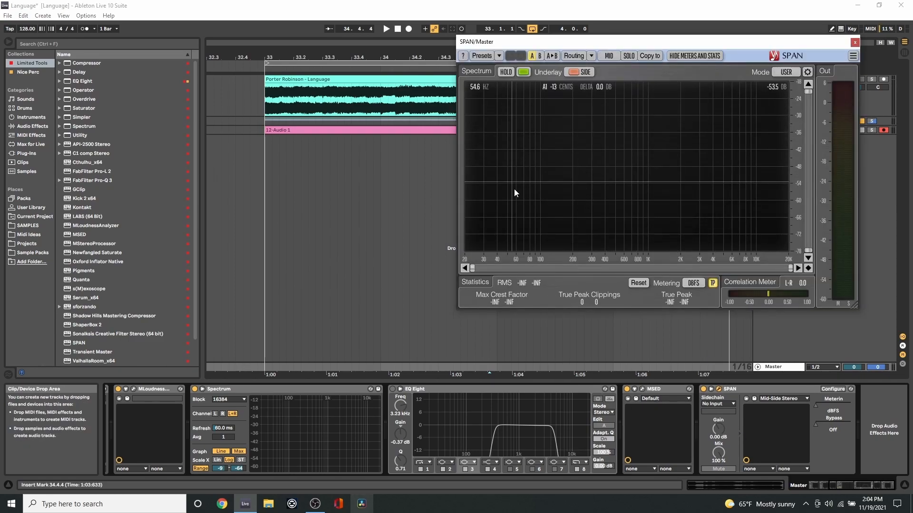
click(642, 390)
drag(328, 245, 340, 169)
click(490, 56)
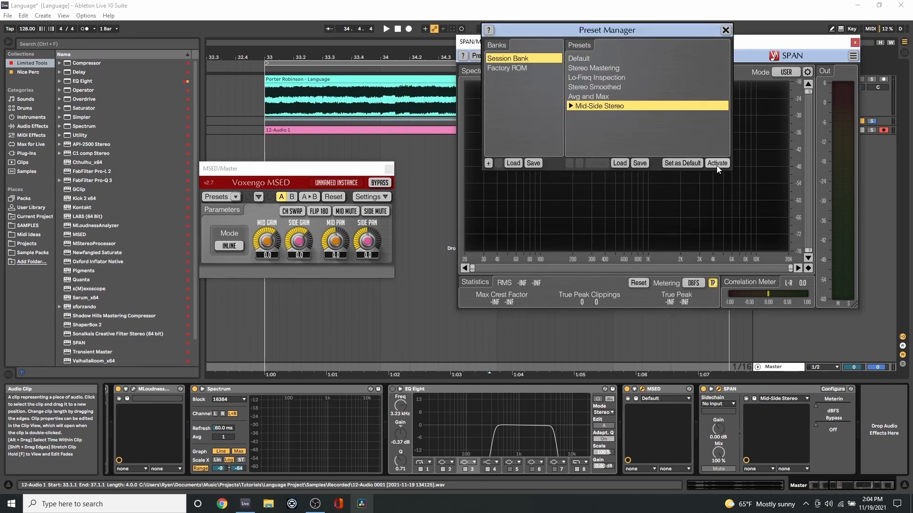
Step: Mute MSED's mid channel and play from 33.1.1 to check the side signal alone in SPAN
click(869, 119)
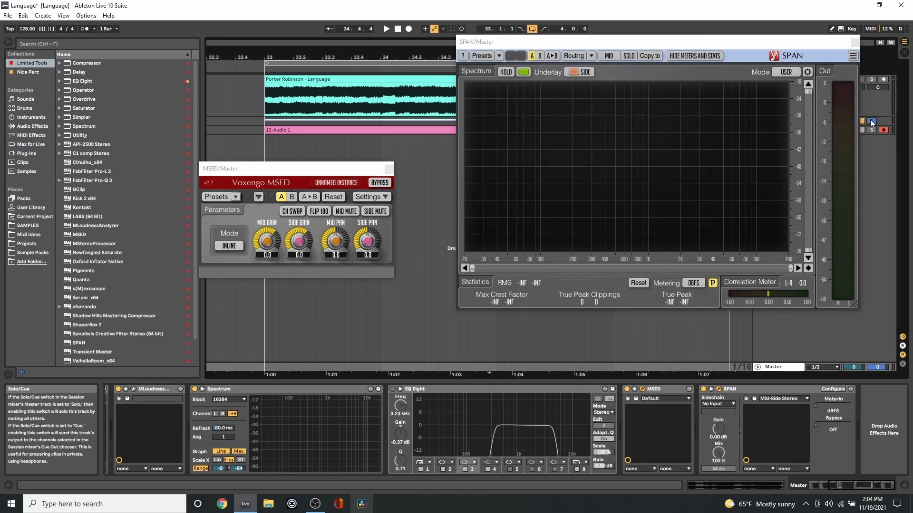
click(346, 211)
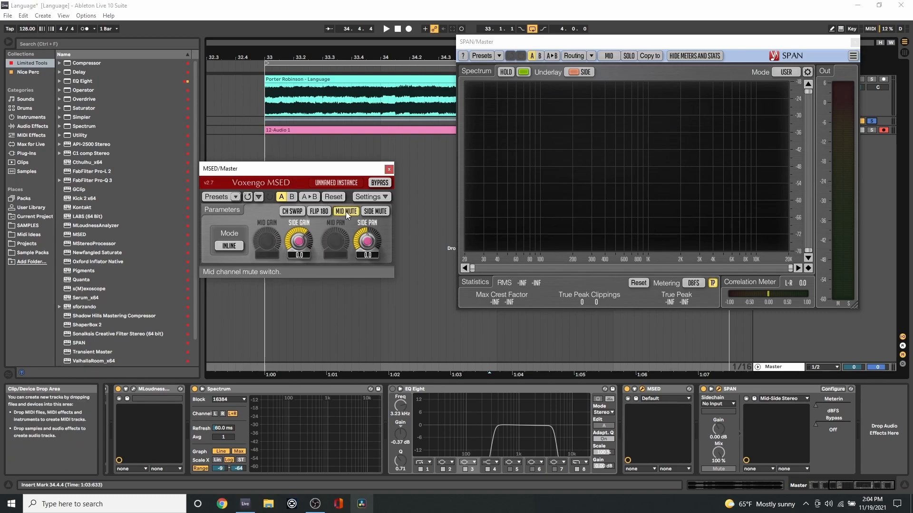
click(264, 124)
key(space)
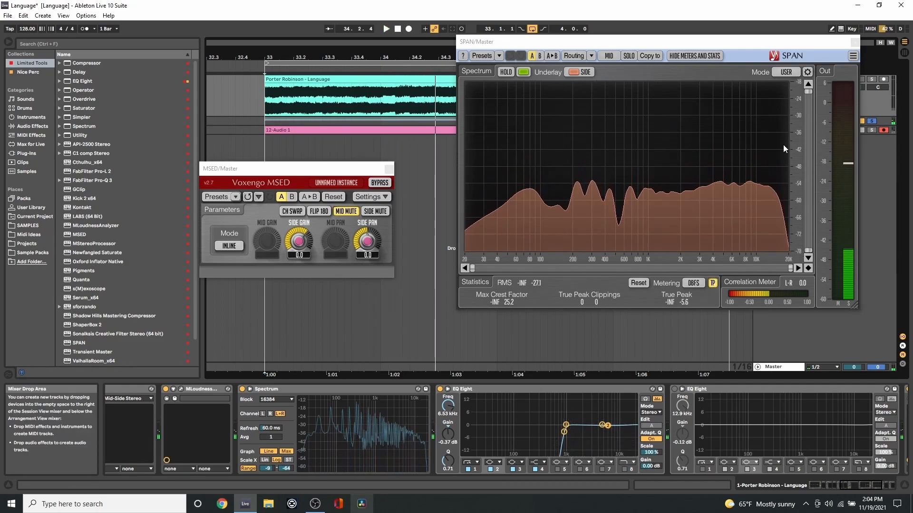
Step: Mute the side channel instead and play from 33.1.1 to check the mid signal, then unmute it and close both plugins
click(341, 214)
click(375, 212)
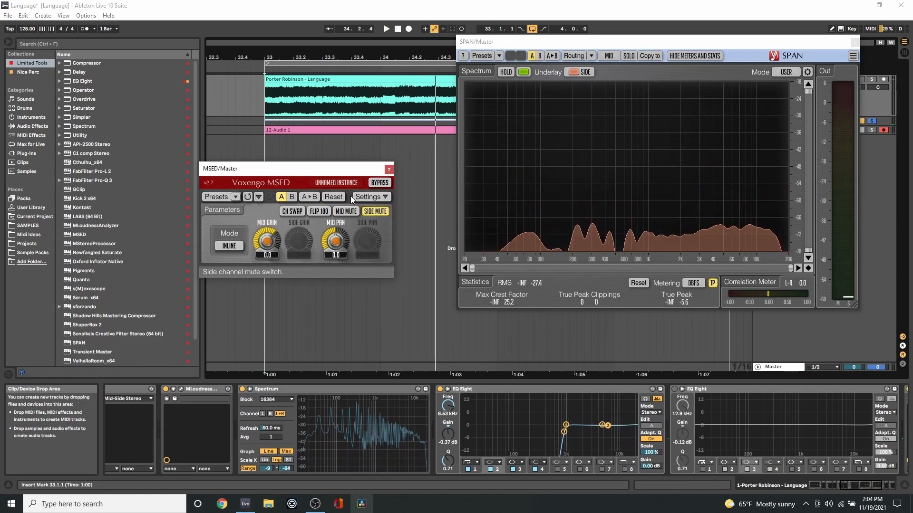
click(262, 121)
key(space)
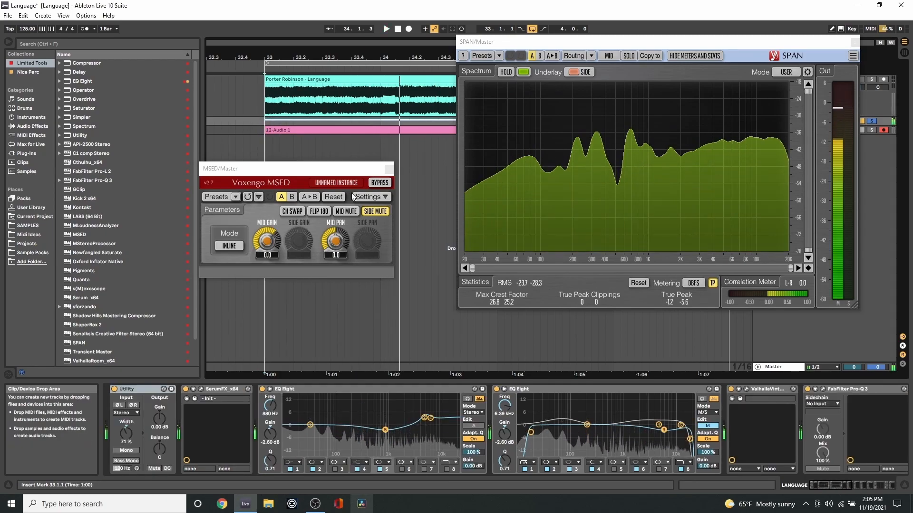
click(376, 212)
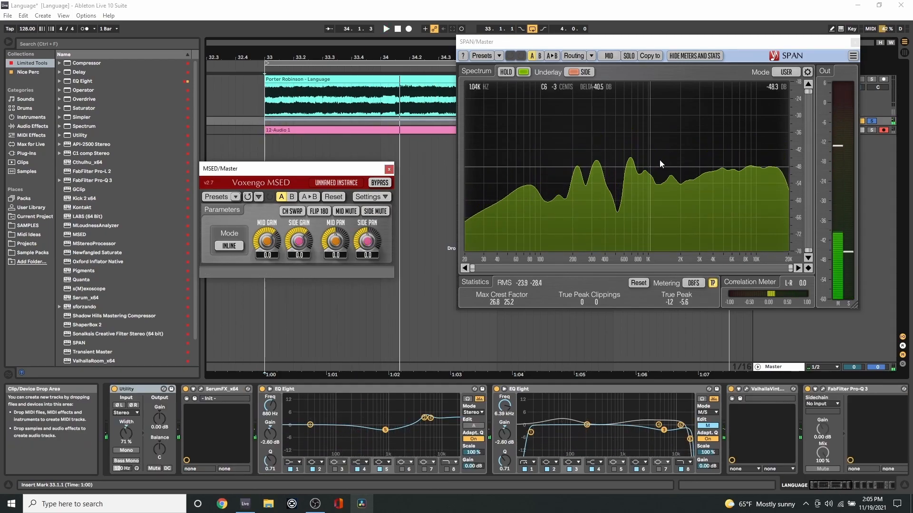
click(855, 43)
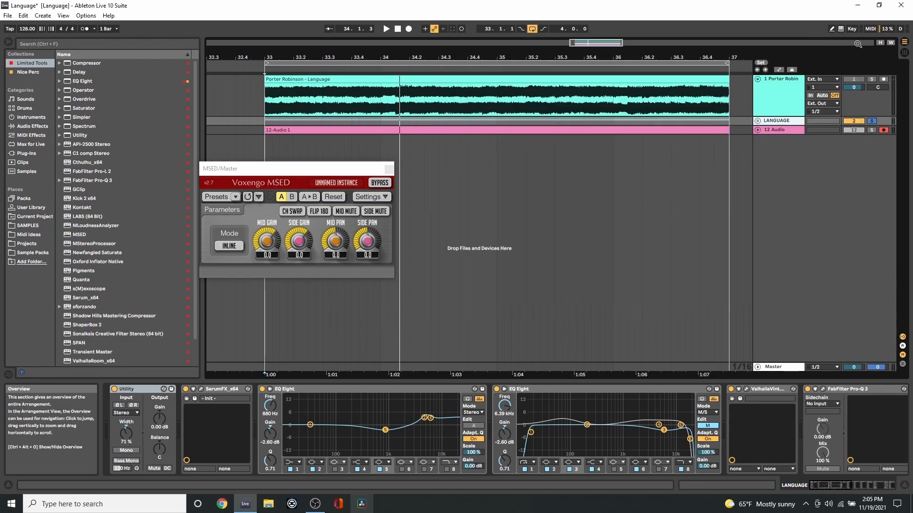
click(389, 170)
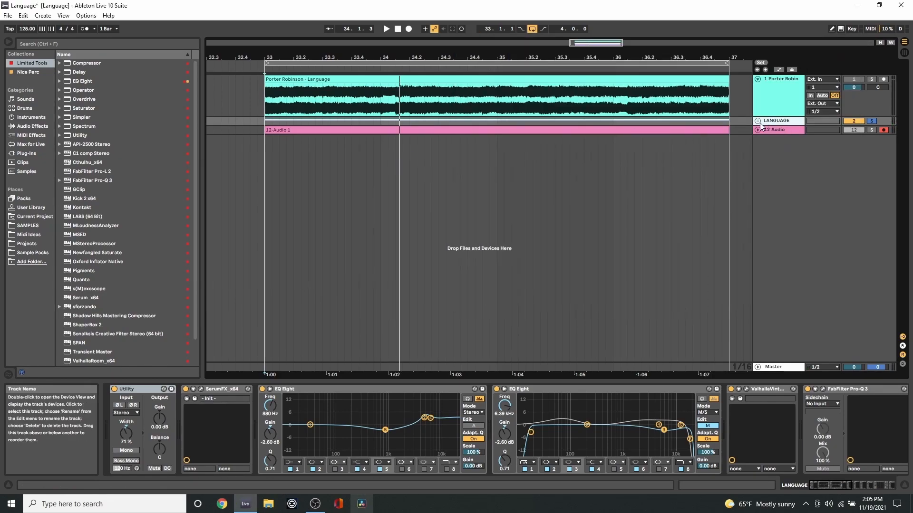
Step: Open SerumFX on the LANGUAGE group, play from 33.1.1 comparing the distortion on and off, and close it
click(737, 91)
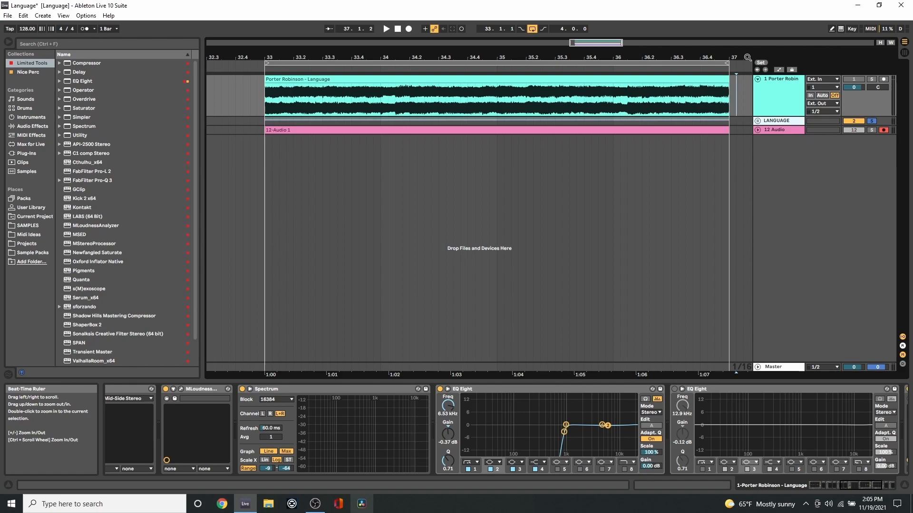
click(770, 123)
click(201, 390)
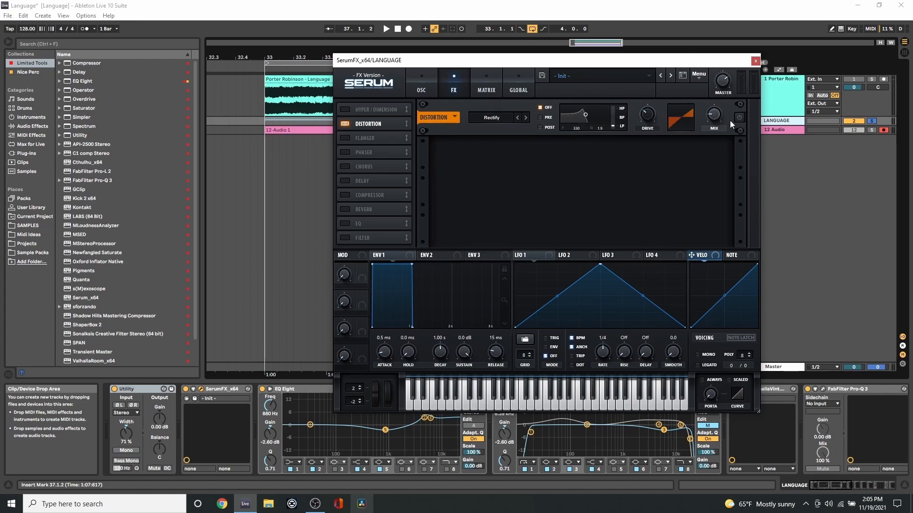
click(264, 121)
key(space)
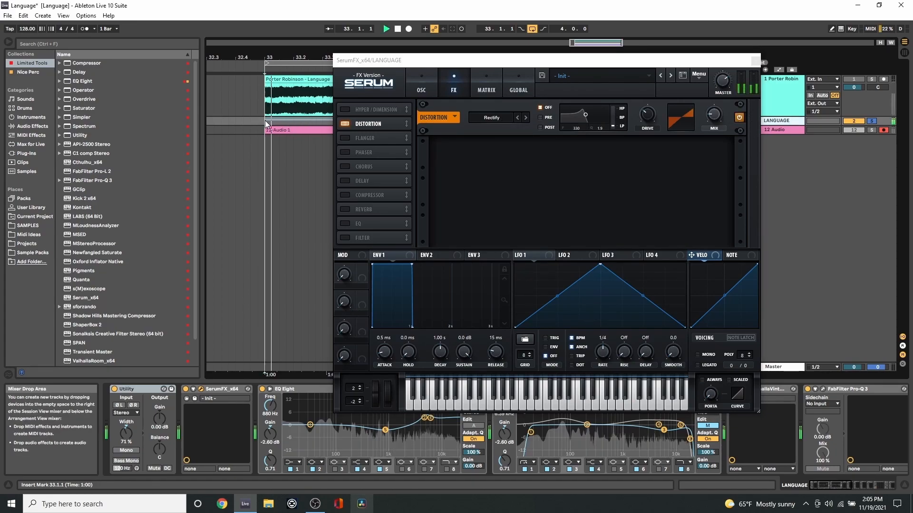
click(740, 117)
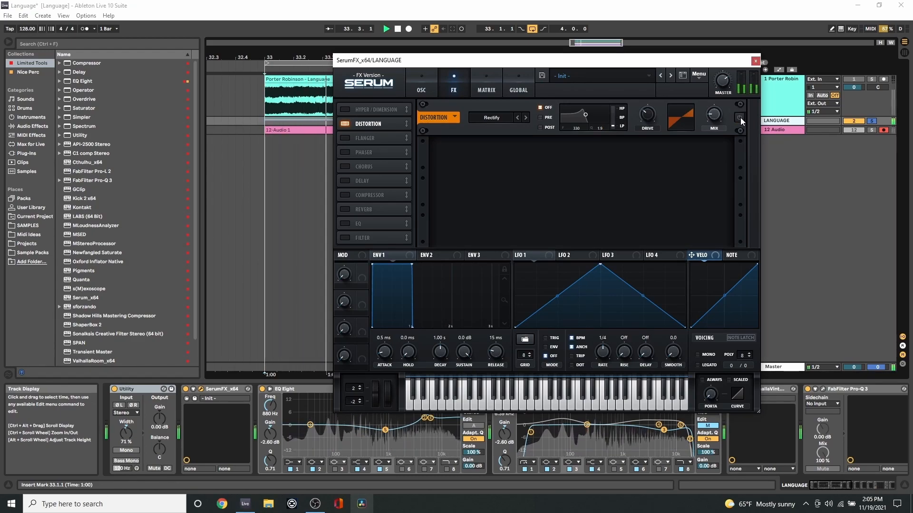
key(space)
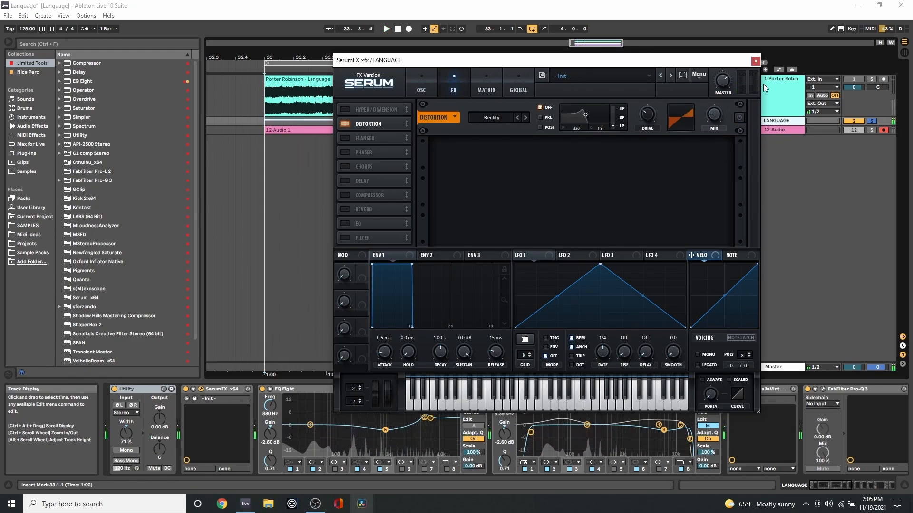
click(755, 60)
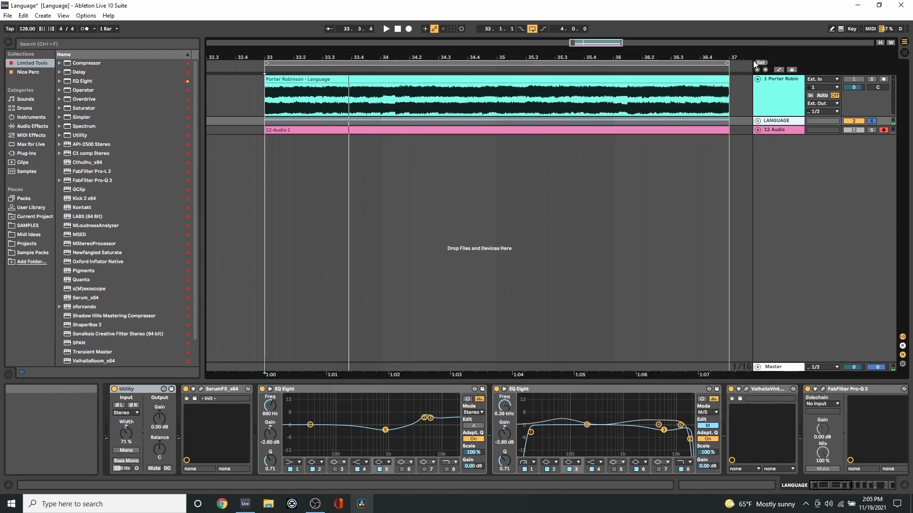
Step: Collapse the LANGUAGE group's first EQ Eight, inspect the second one's mid and side curves, and collapse it too
double_click(423, 390)
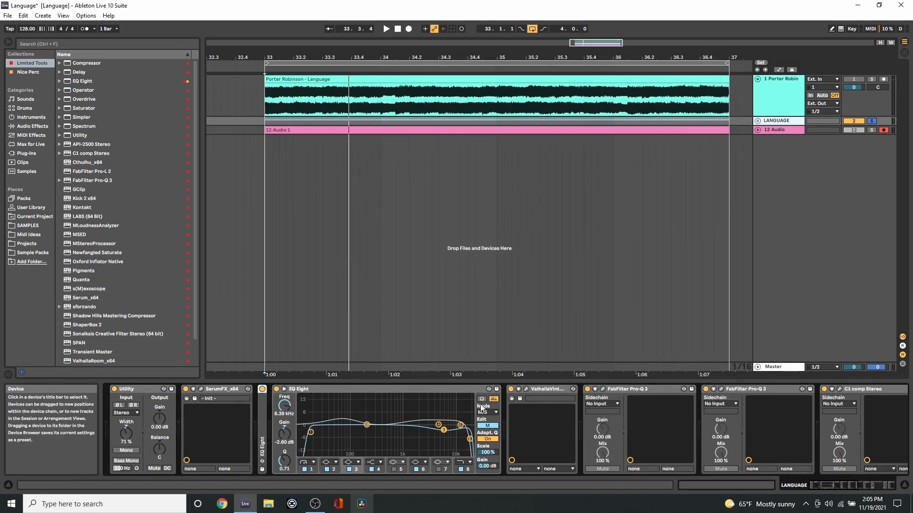
click(487, 426)
click(487, 426)
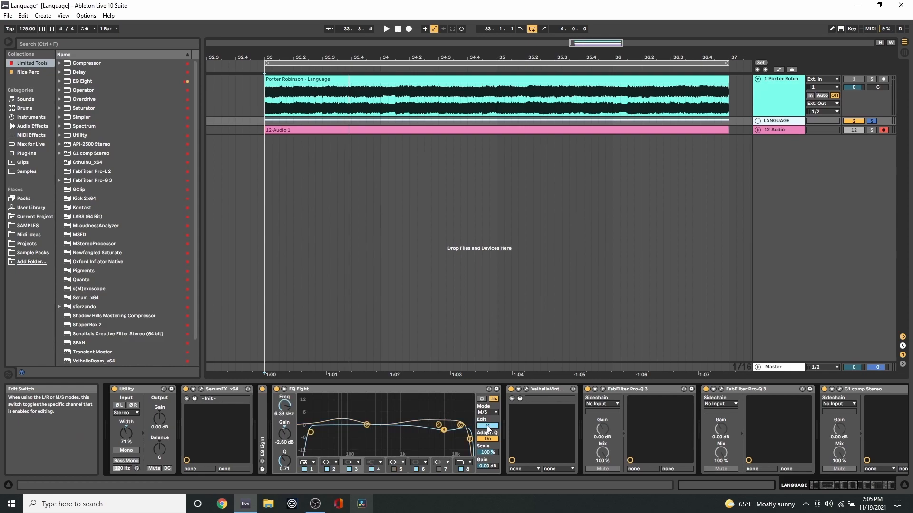
click(486, 427)
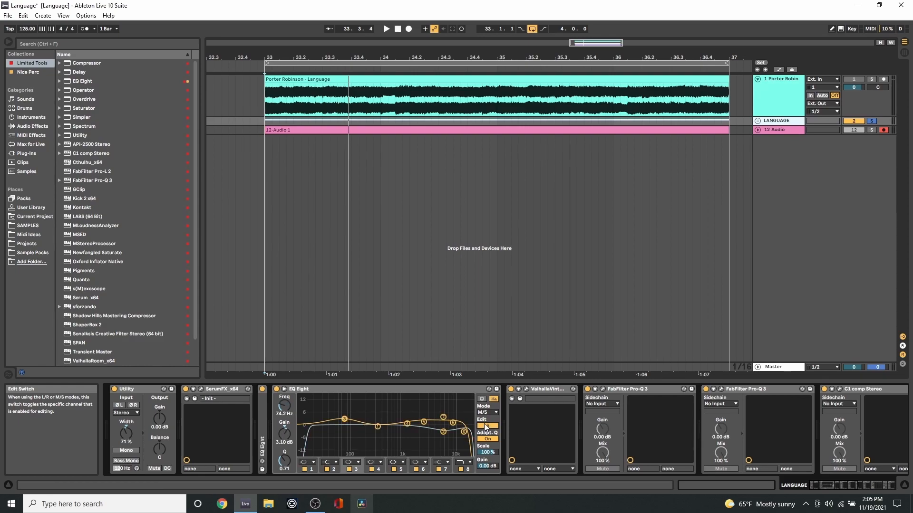
double_click(463, 386)
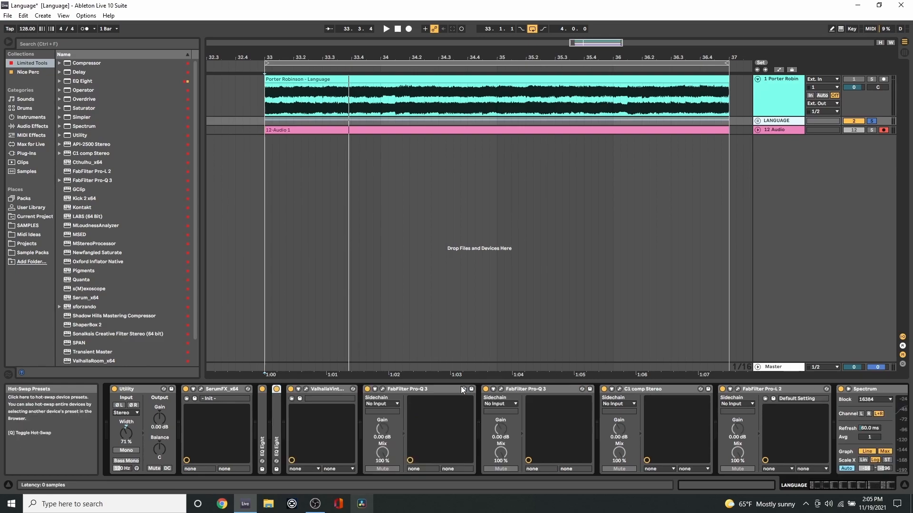
Step: Open ValhallaVintageVerb to examine its Concert Hall settings, then close and collapse it
click(306, 389)
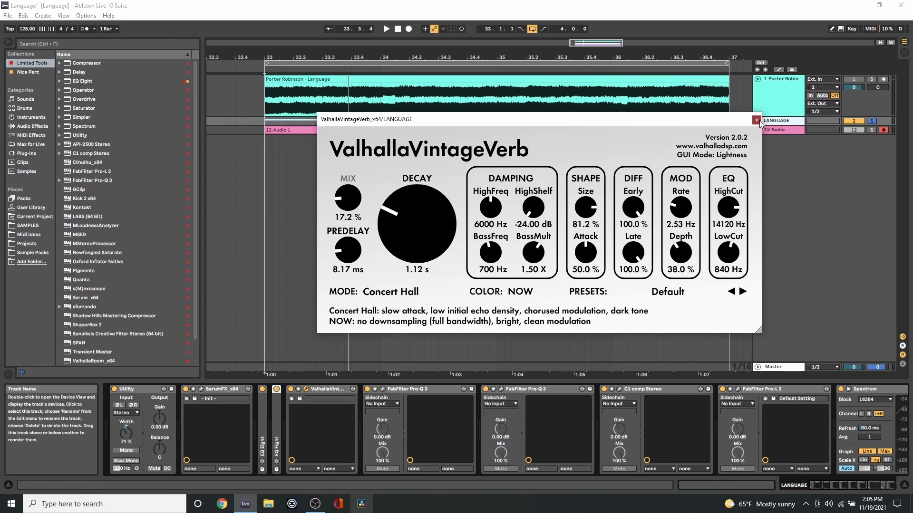
click(306, 389)
double_click(325, 390)
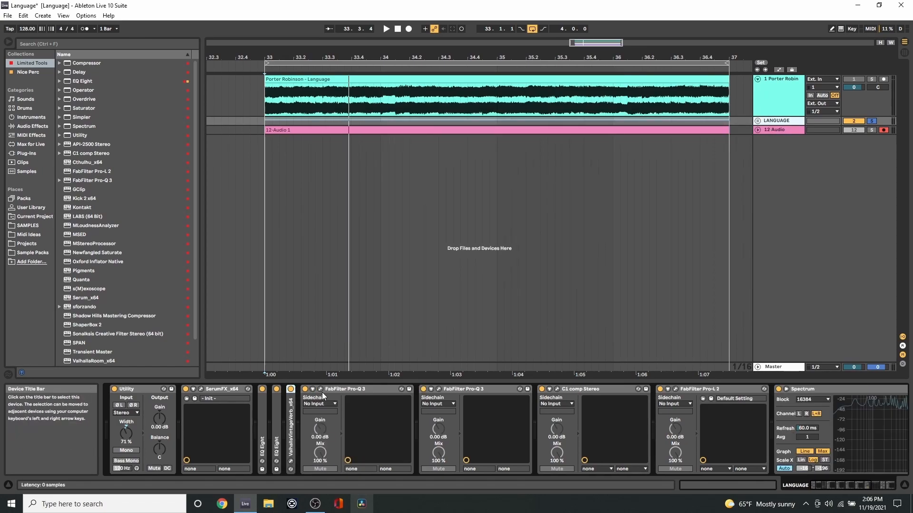
Step: Inspect the EQ curves of both FabFilter Pro-Q 3 plugins on the LANGUAGE group, including the first one's dynamic 230 Hz band, and close them
click(320, 389)
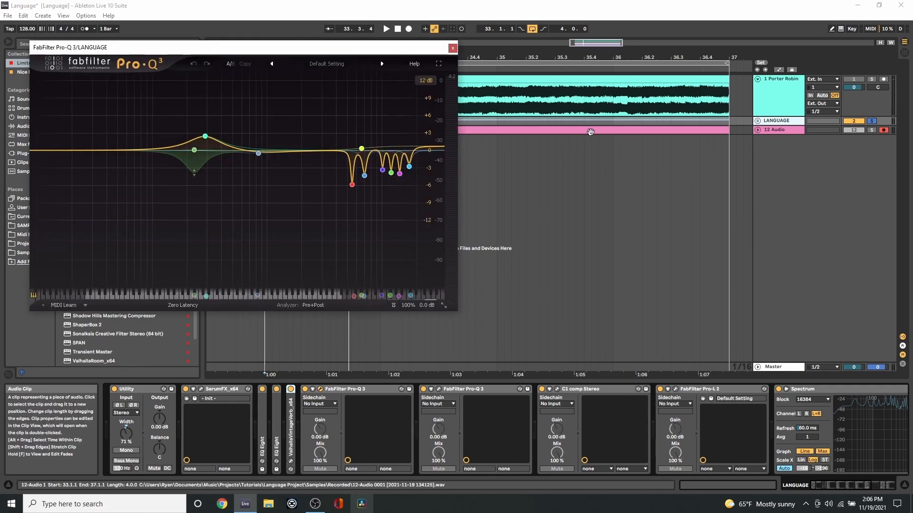
mouse_move(341, 186)
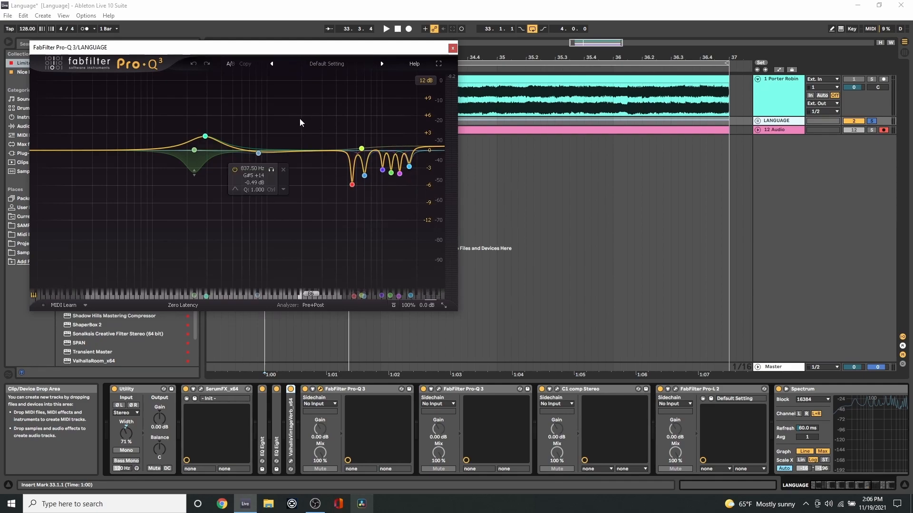
click(193, 149)
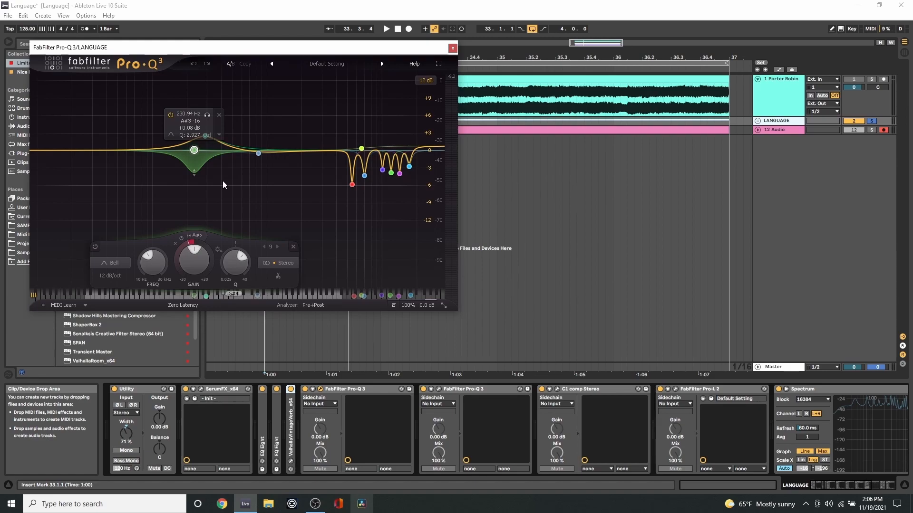
click(452, 47)
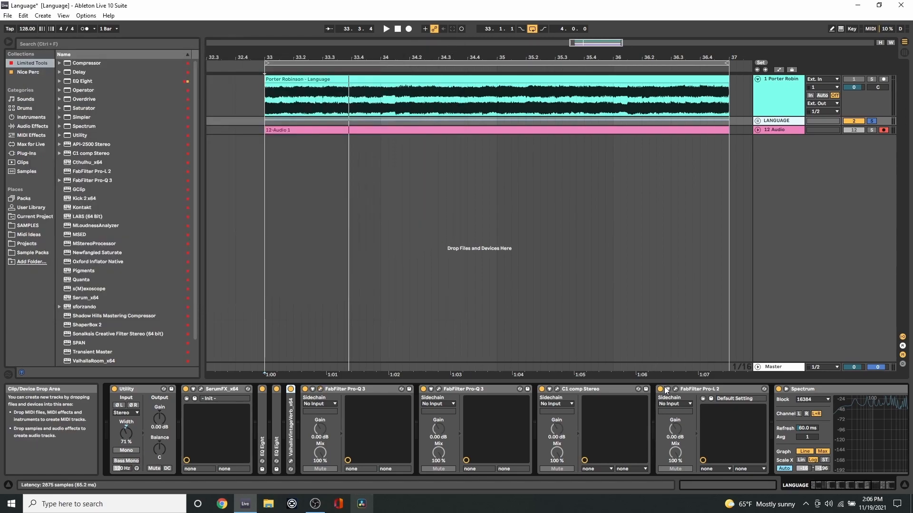
click(438, 389)
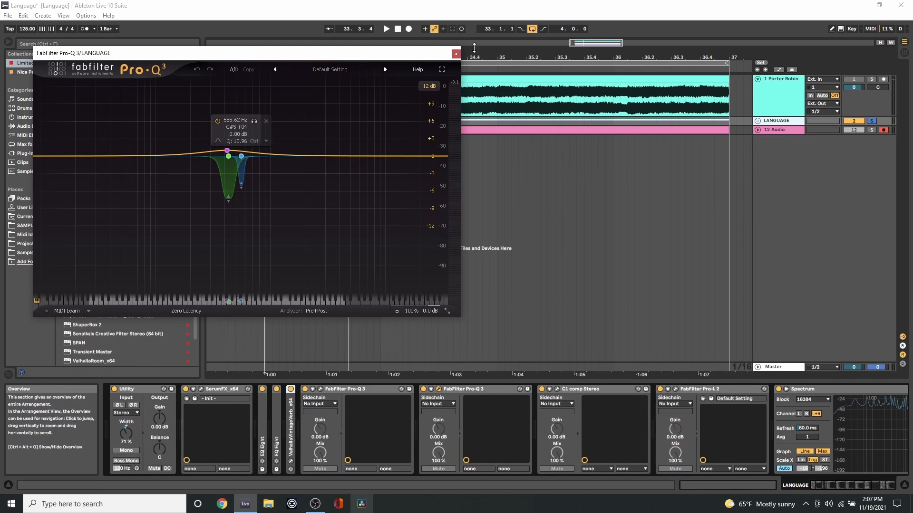
click(456, 54)
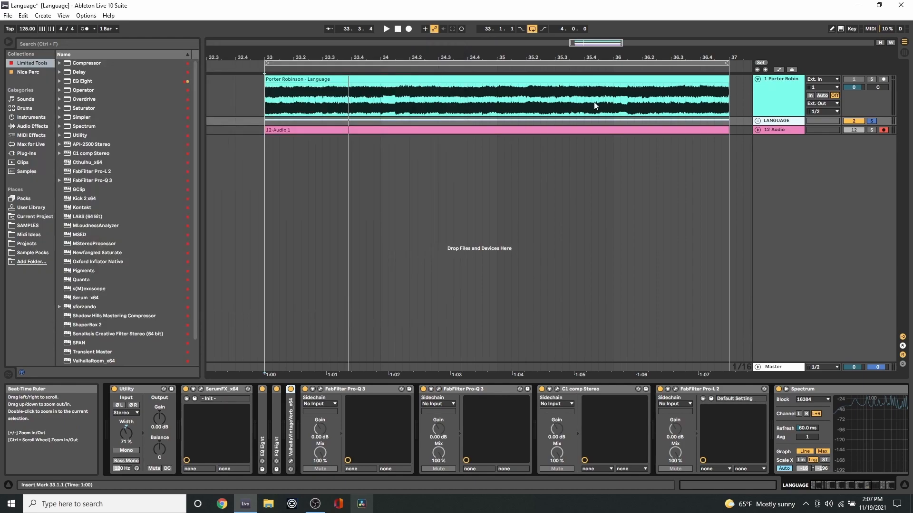
Step: Expand the LANGUAGE group, open the HIGH group's FabFilter Pro-Q 3 to examine its EQ curve, and close it
click(757, 121)
click(774, 177)
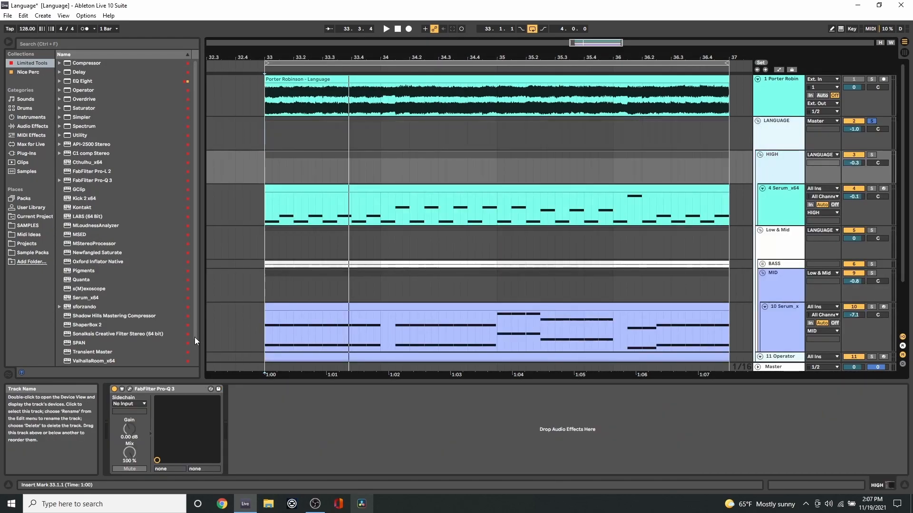
click(131, 389)
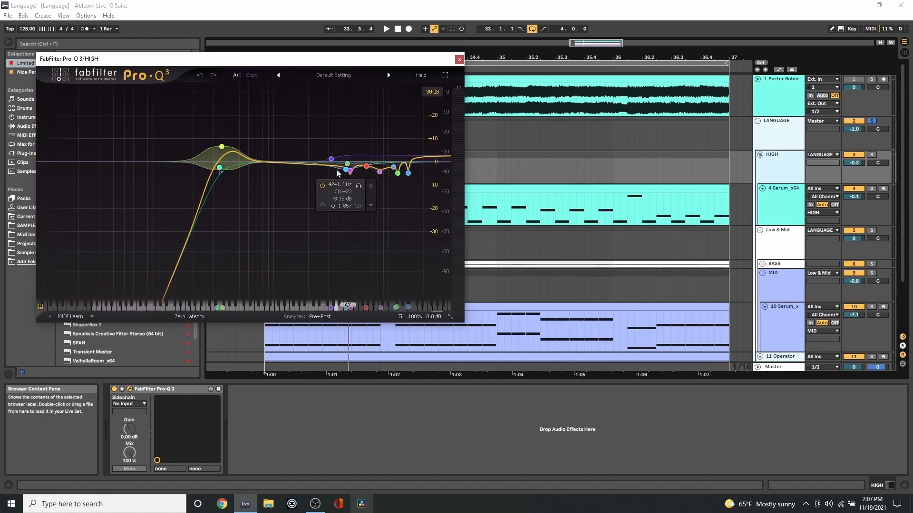
click(459, 59)
Step: Open the Low & Mid group's FabFilter Pro-Q 3, examine its dynamic band, and close it
scroll(683, 203, down, 2)
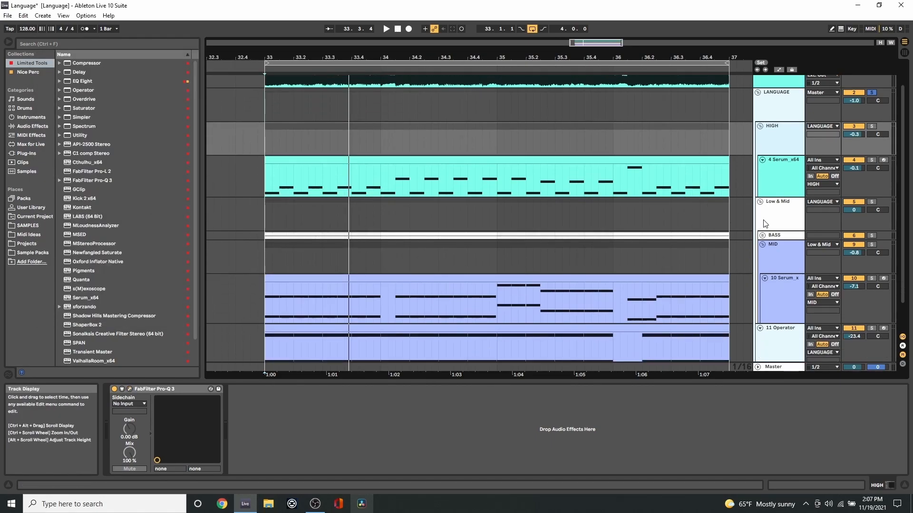
click(766, 218)
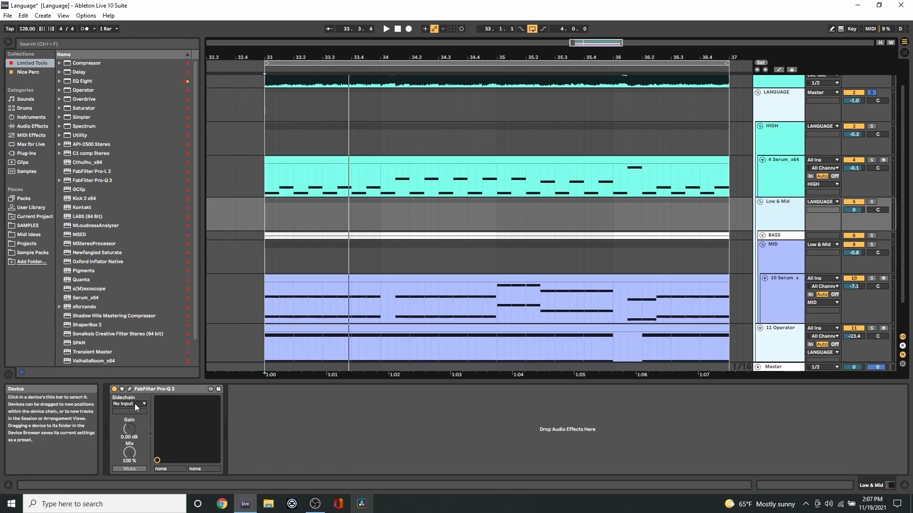
click(130, 388)
mouse_move(229, 191)
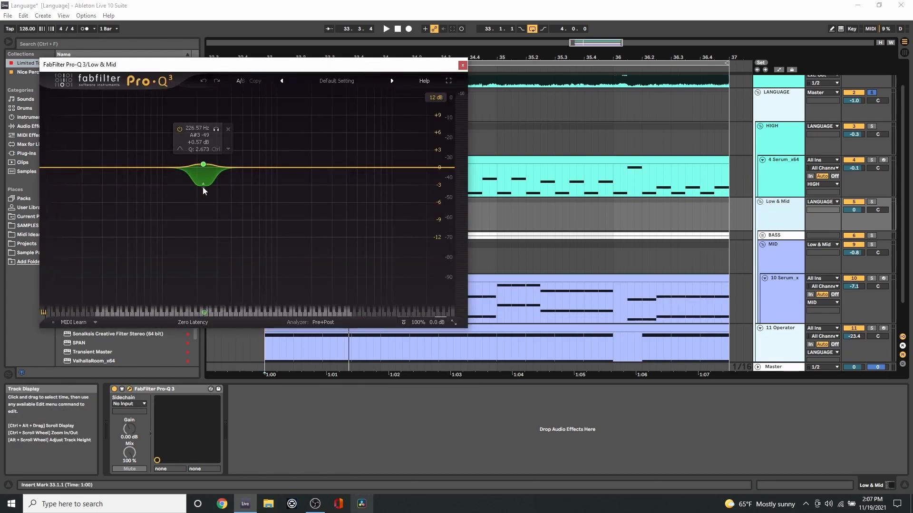
click(462, 65)
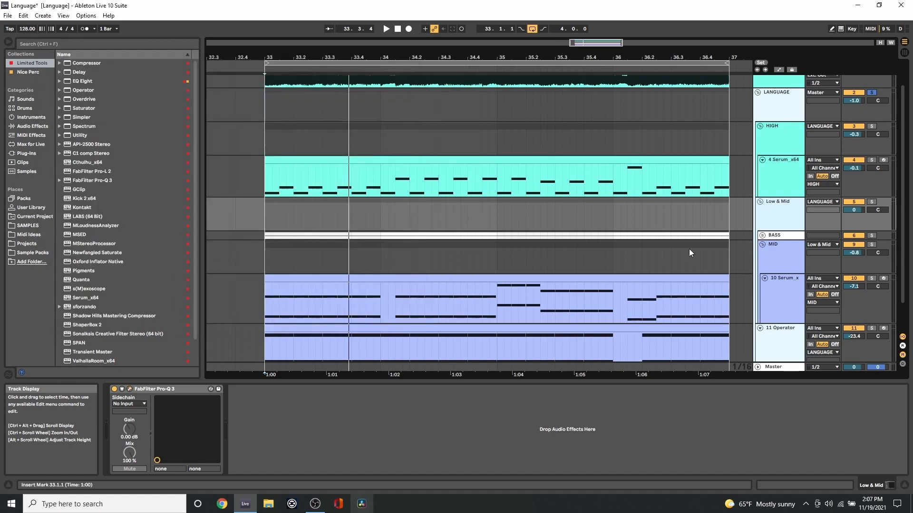
Step: Solo the MID group, examine the dynamic cut in its first FabFilter Pro-Q 3, and close the plugin
click(816, 256)
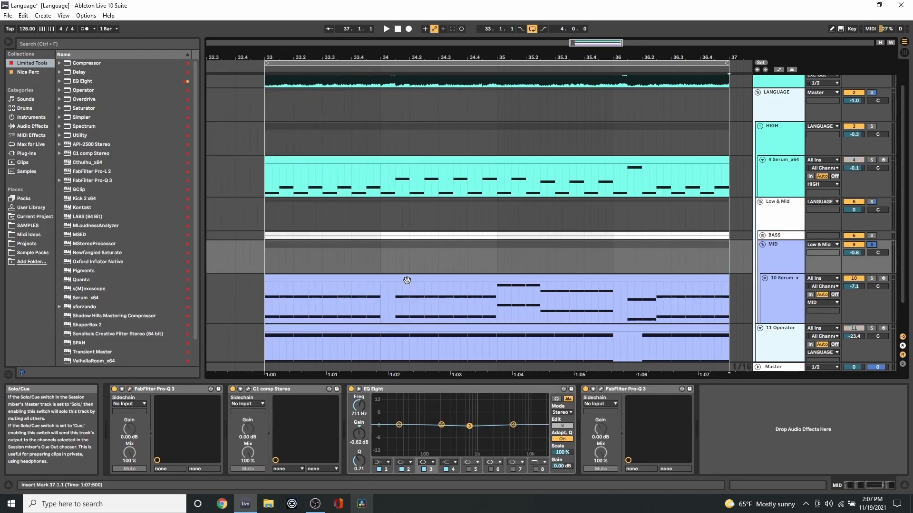
click(372, 280)
click(359, 254)
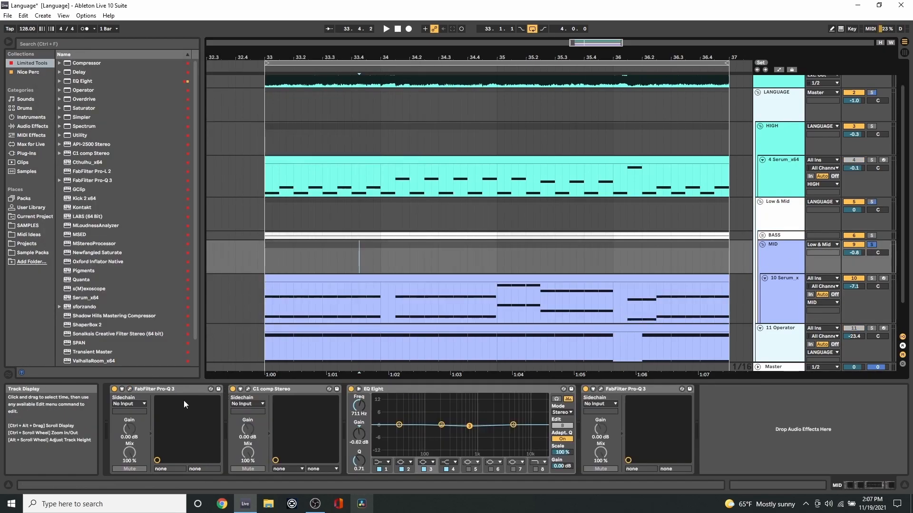
click(129, 389)
mouse_move(246, 52)
mouse_down()
mouse_move(608, 224)
mouse_move(613, 207)
mouse_up()
click(265, 262)
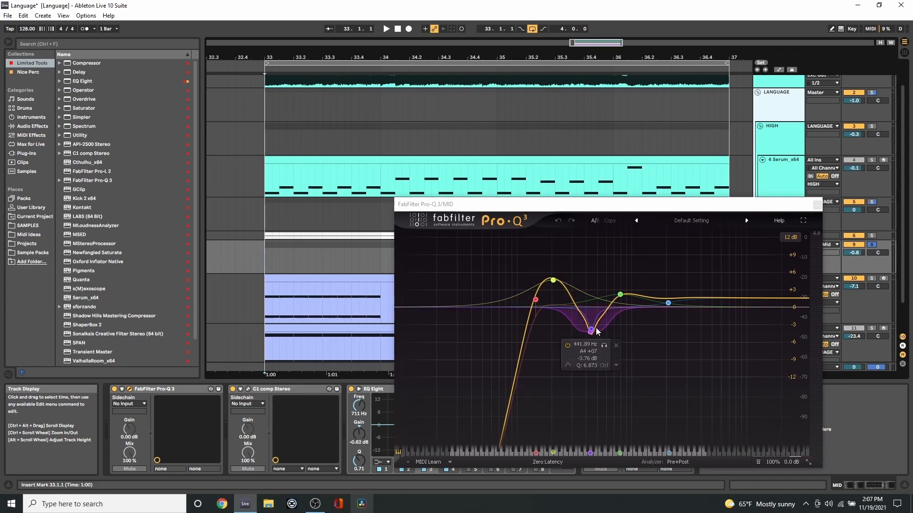
click(817, 205)
Step: Reopen the LANGUAGE group's first FabFilter Pro-Q 3 to review its EQ curve, then close it
scroll(646, 277, down, 2)
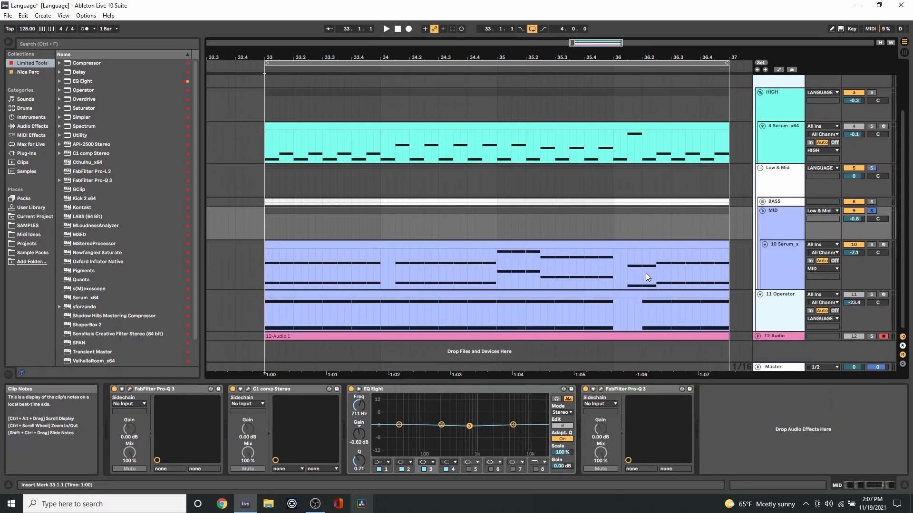
scroll(770, 280, up, 2)
click(762, 131)
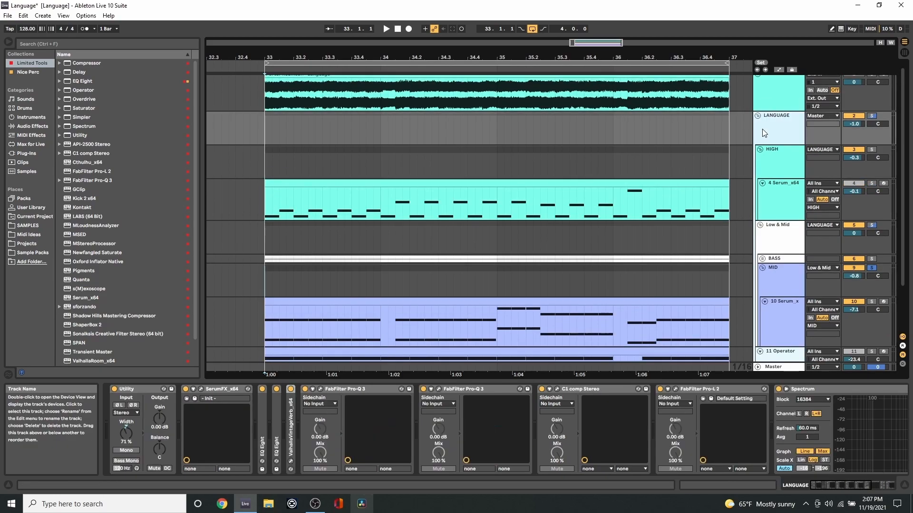
click(320, 390)
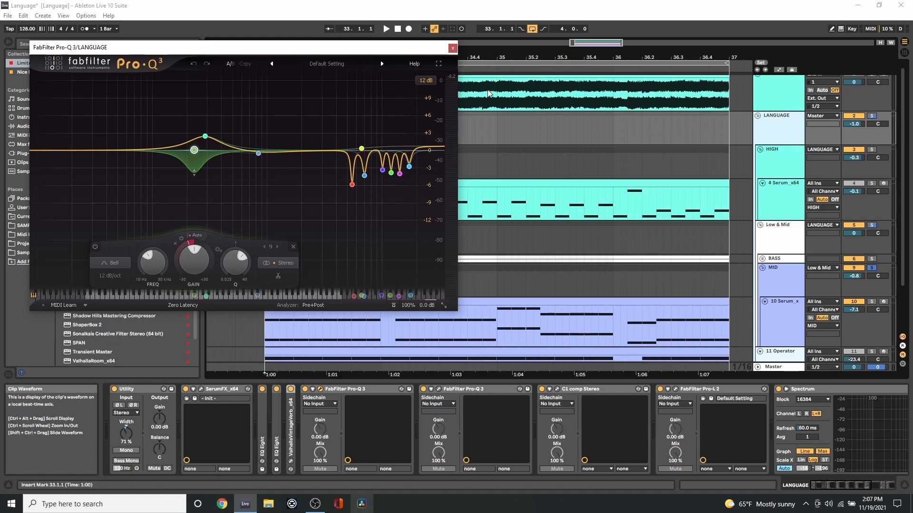
click(452, 47)
Step: Open the HIGH group's FabFilter Pro-Q 3, play its soloed Serum track through the EQ, then close the plugin and stop playback
click(598, 163)
click(128, 389)
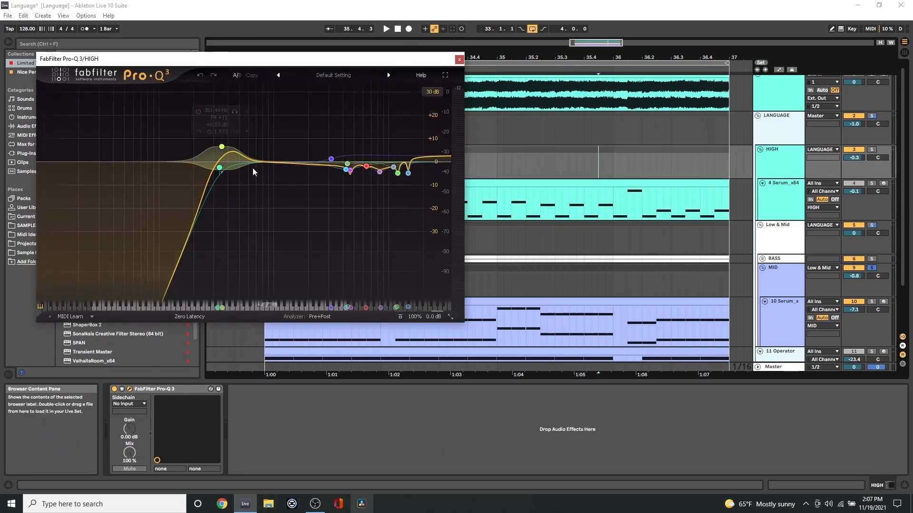
click(686, 180)
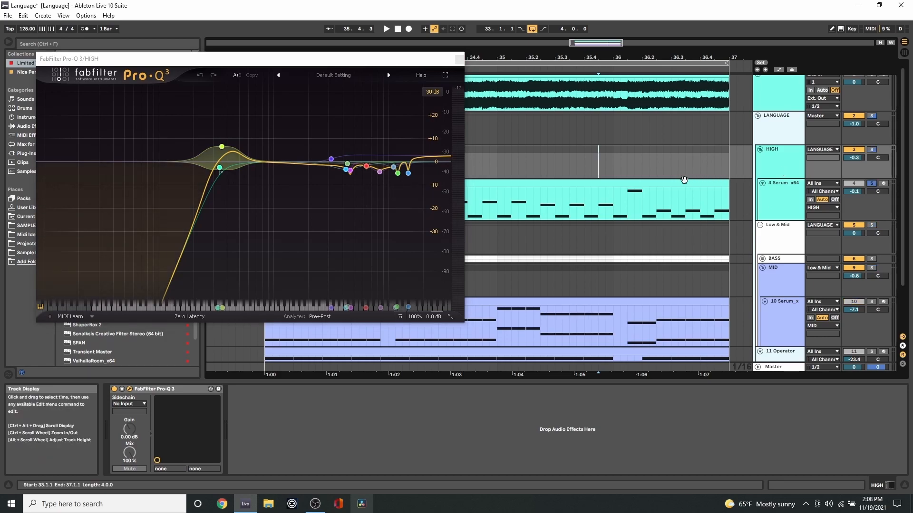
click(687, 182)
key(space)
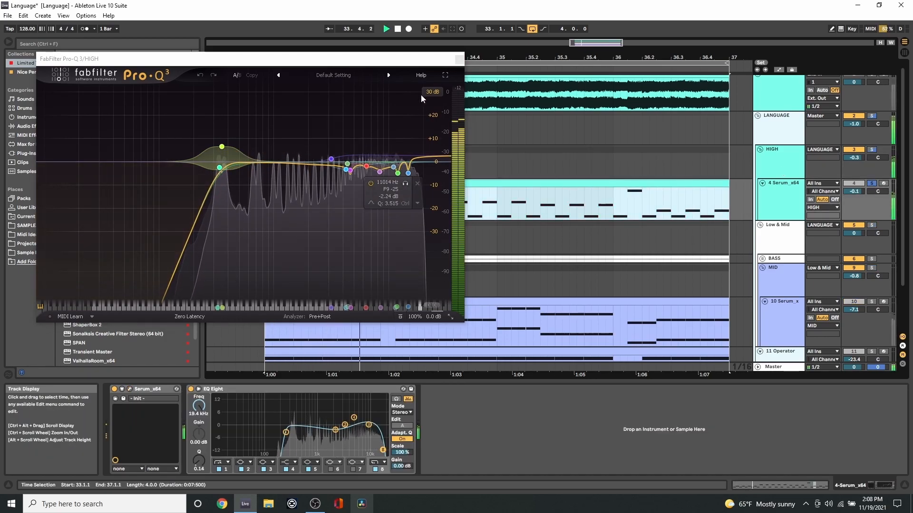
click(459, 59)
key(space)
Step: Collapse the MID group
click(502, 152)
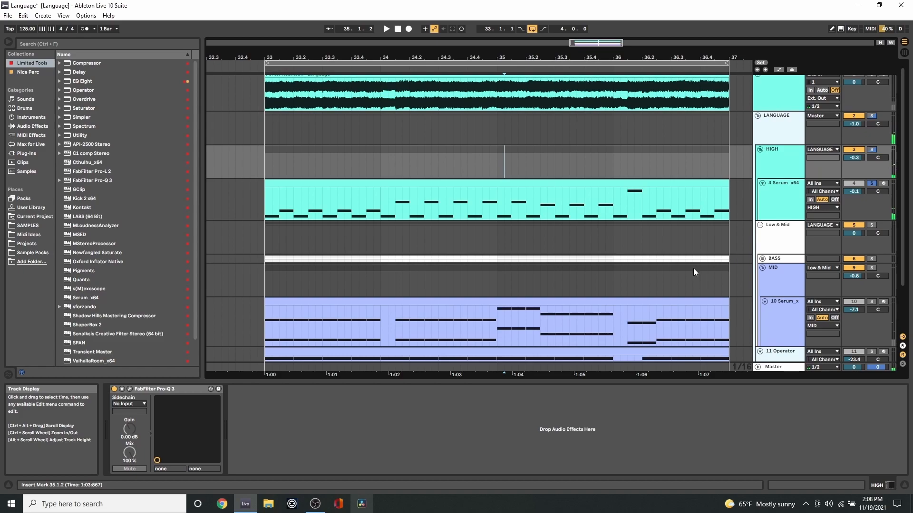
click(761, 267)
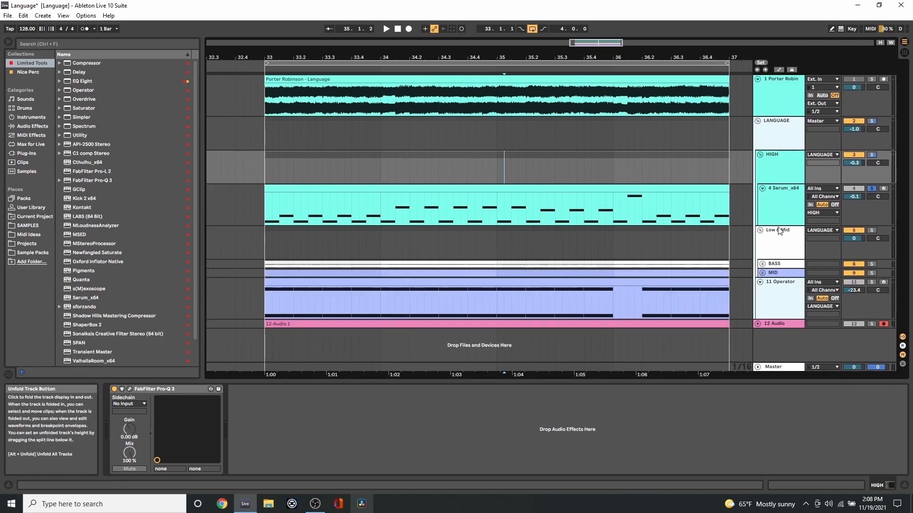
Step: Open C1 comp Stereo on the LANGUAGE group, play the soloed group to check the compression, then stop and close the plugin
click(732, 146)
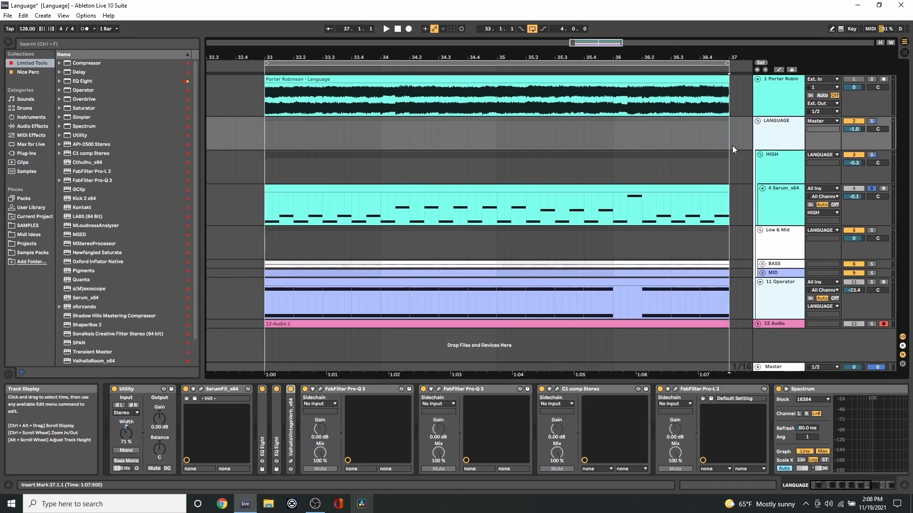
click(557, 389)
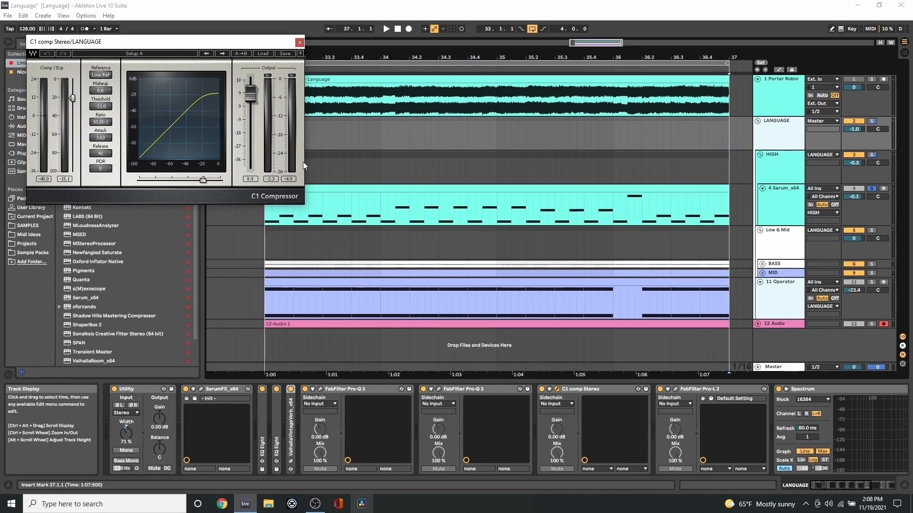
drag(203, 42, 350, 74)
key(space)
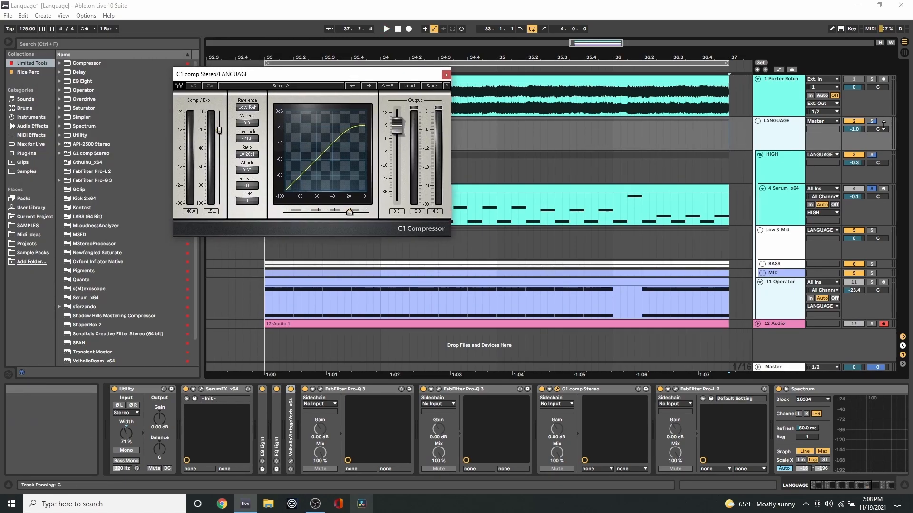
click(574, 141)
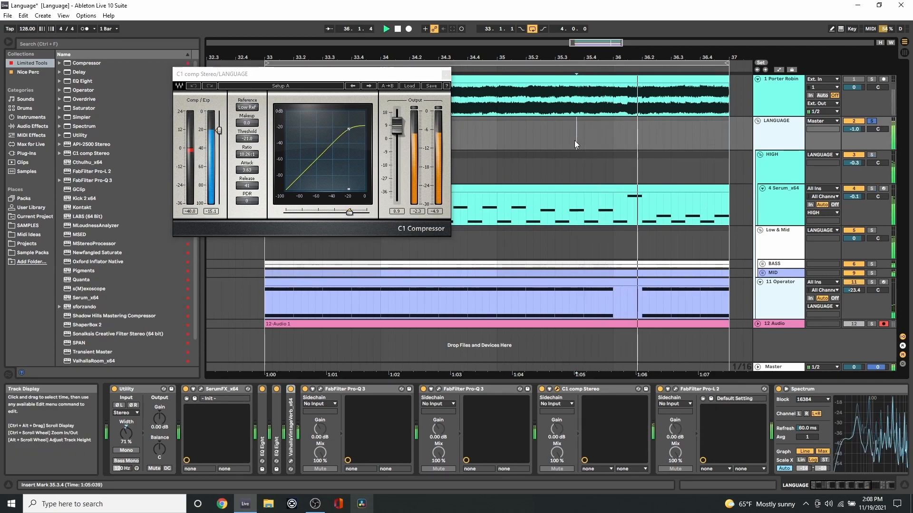
key(space)
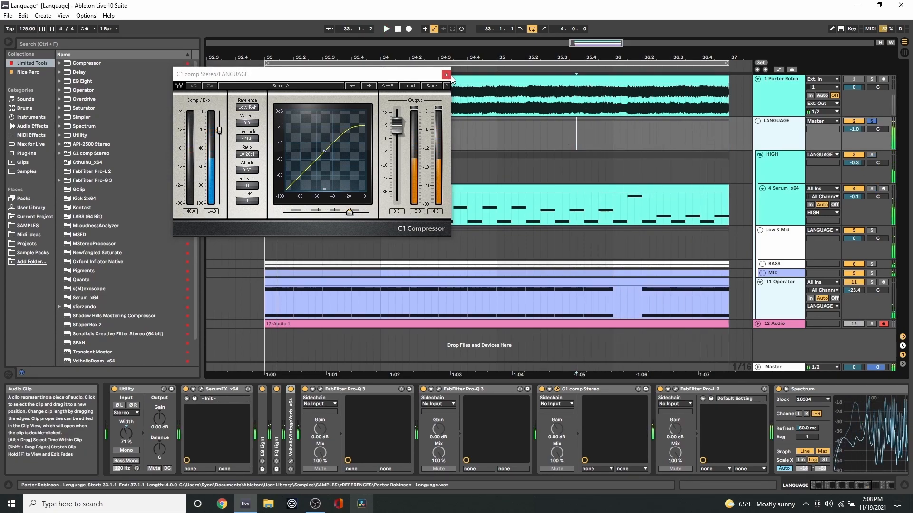
click(445, 74)
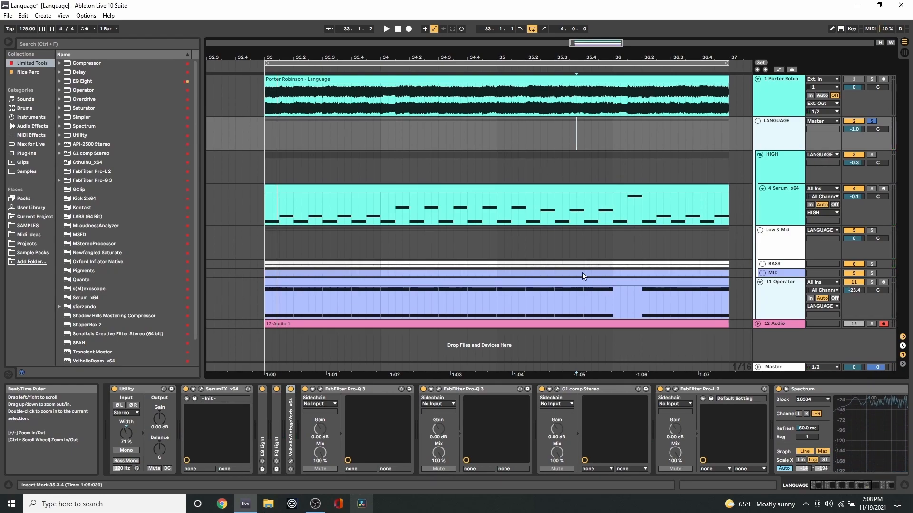
Step: Open FabFilter Pro-L 2 on the LANGUAGE group, play from 33.1.1 to check its limiting and loudness, then stop and close it
click(676, 389)
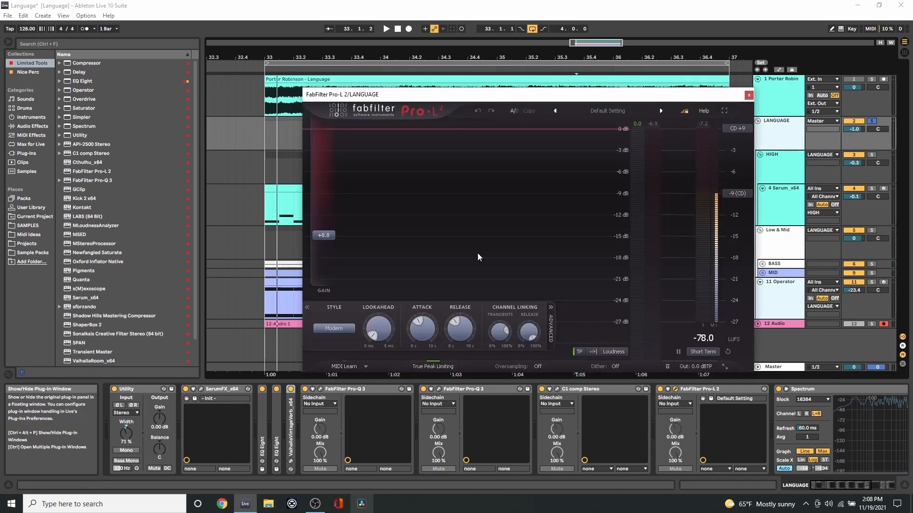
key(space)
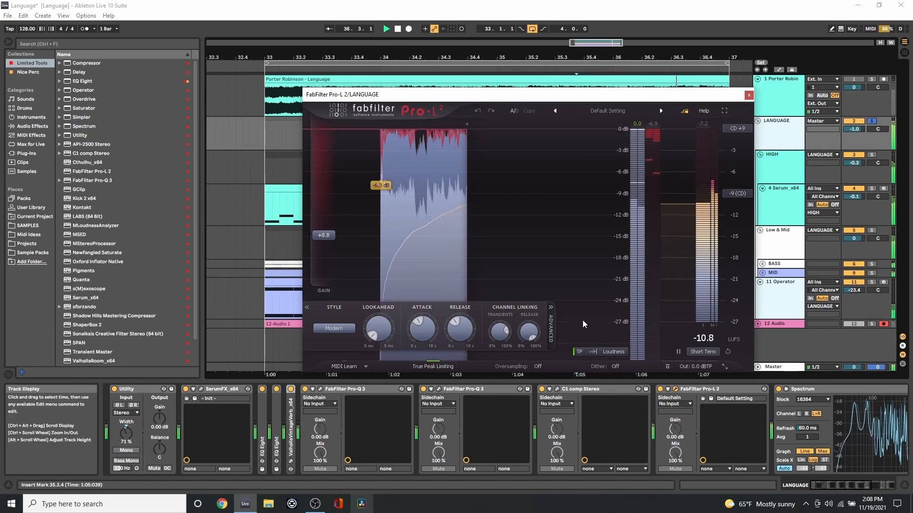
key(space)
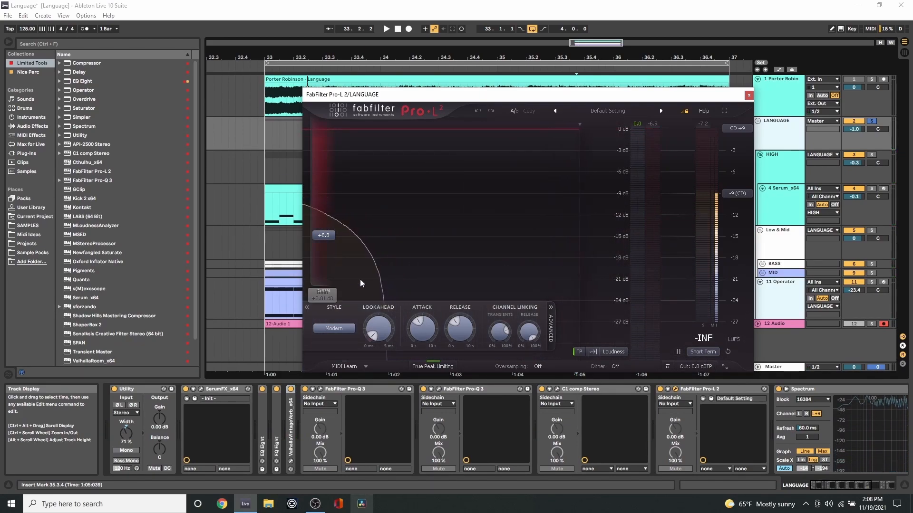
click(263, 132)
key(space)
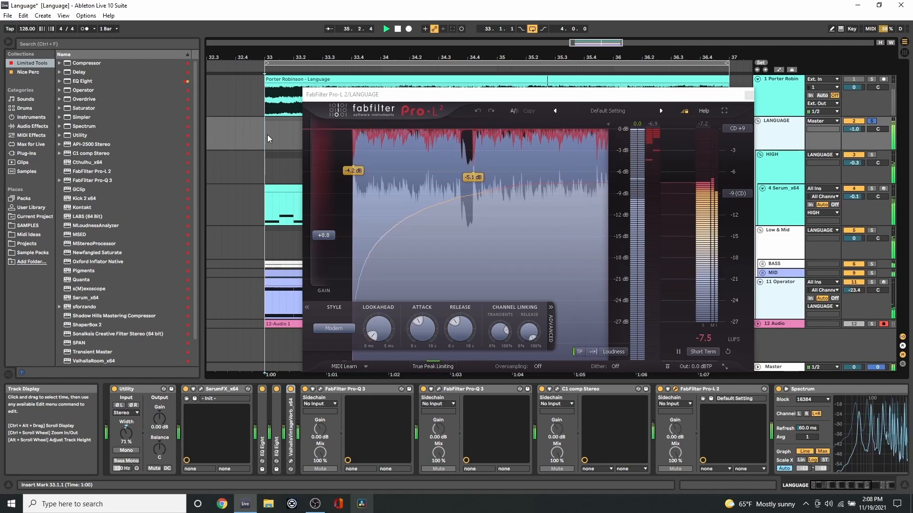
click(746, 95)
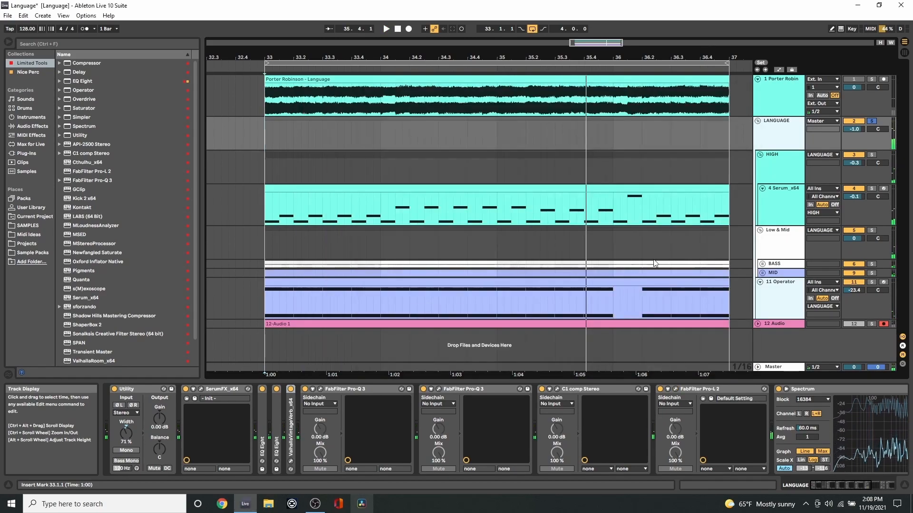
Step: Open MLoudnessAnalyzer on the Master, play the soloed LANGUAGE group from 33.1.1 to check its loudness, then stop and close the plugin
click(611, 365)
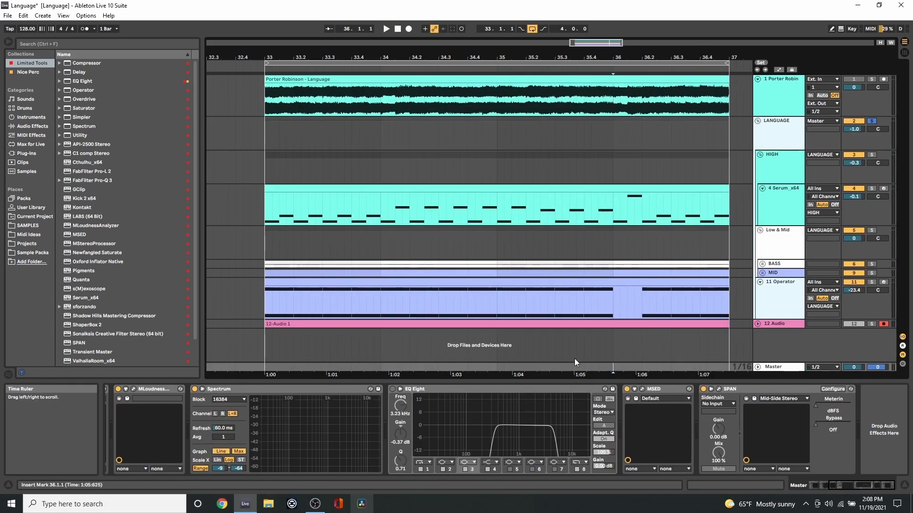
click(127, 390)
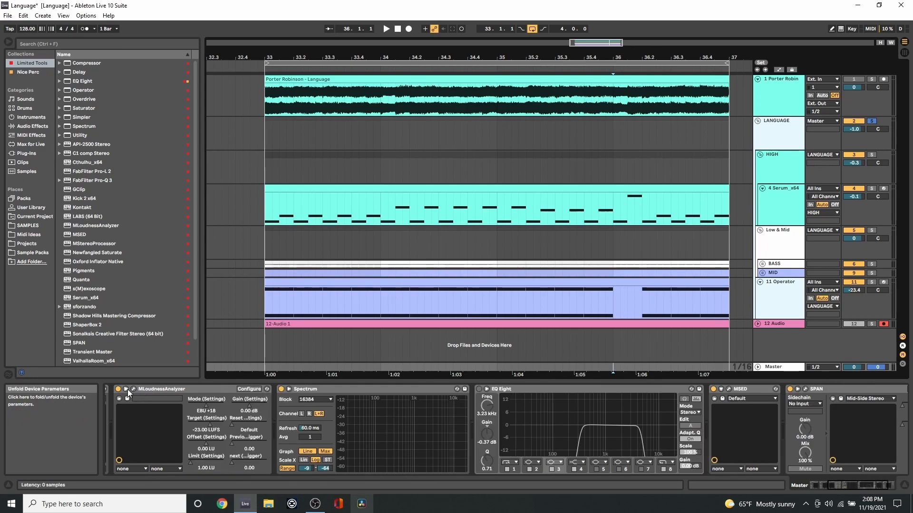
click(133, 388)
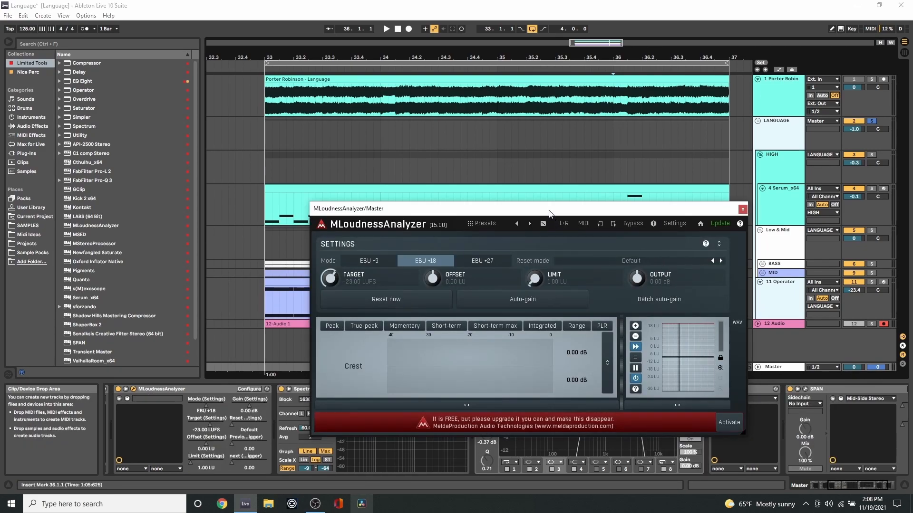
drag(548, 209, 554, 191)
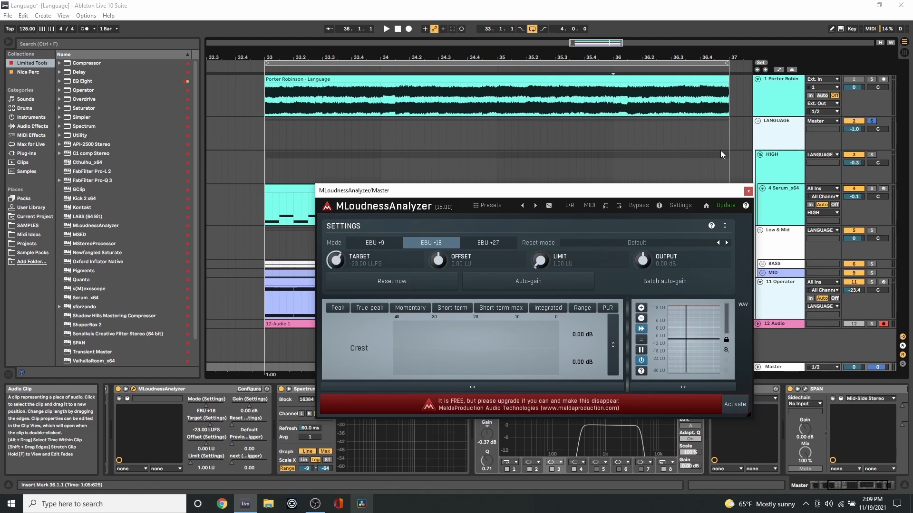
click(263, 141)
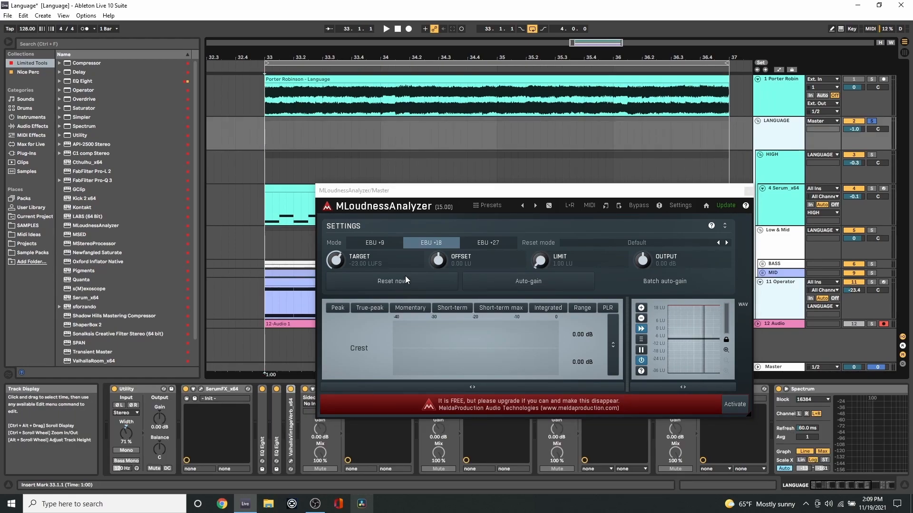
drag(485, 189, 543, 170)
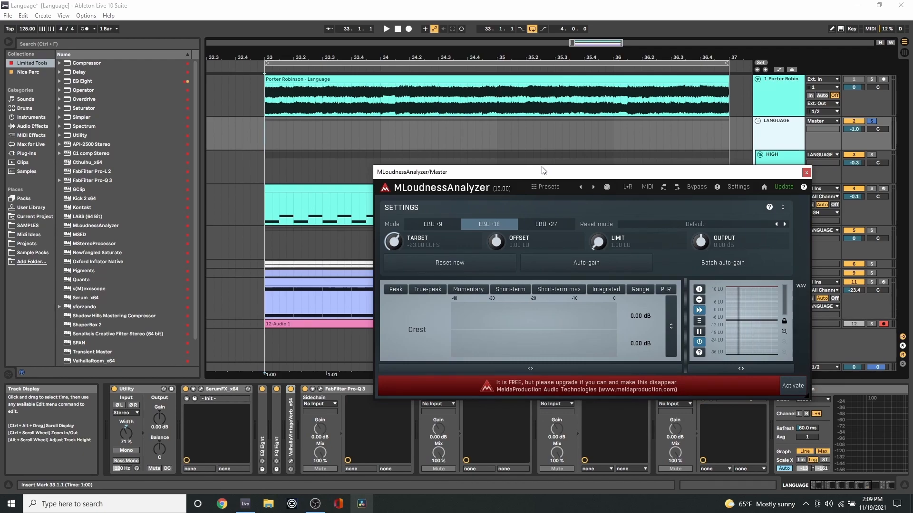
key(space)
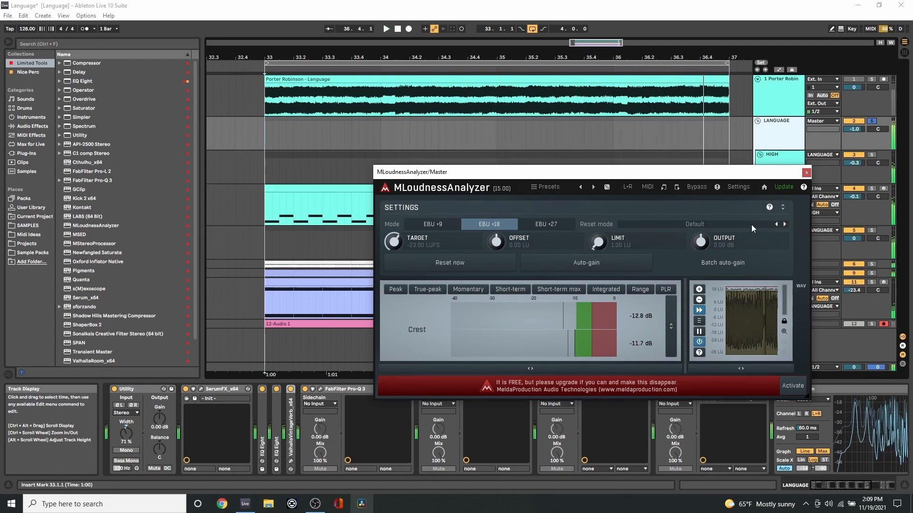
click(806, 172)
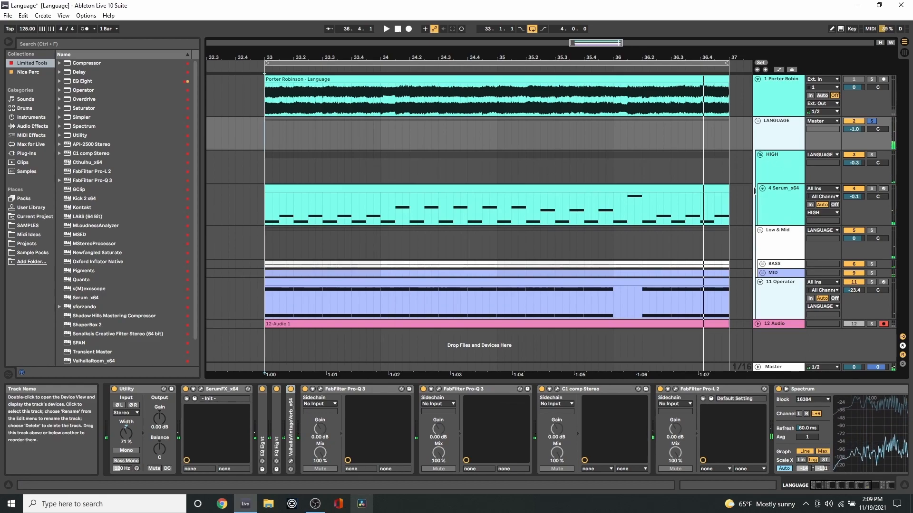
Step: Expand the 12 Audio track and delete its existing recorded clip
click(757, 324)
click(707, 324)
key(Delete)
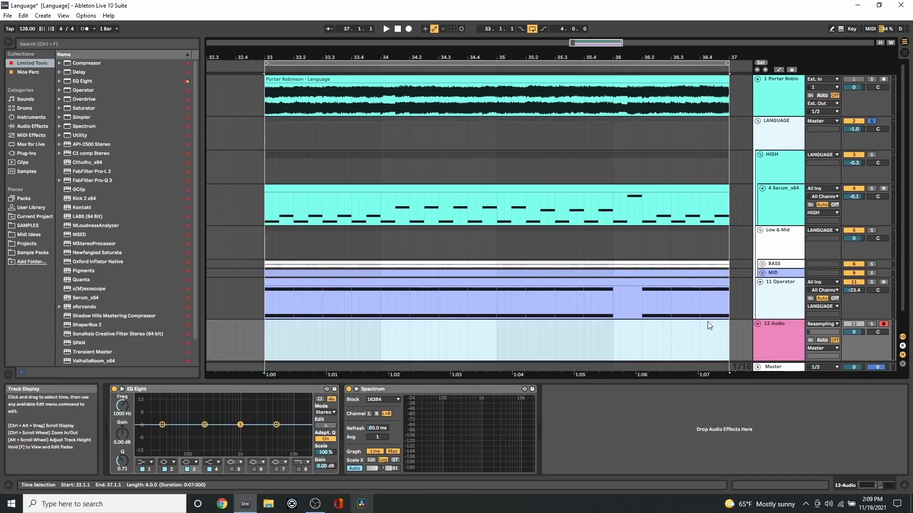
Step: Collapse the LANGUAGE group, record its resampled output onto 12 Audio from 33.1.1, and extend the new clip's start back to 33.1.1
click(757, 121)
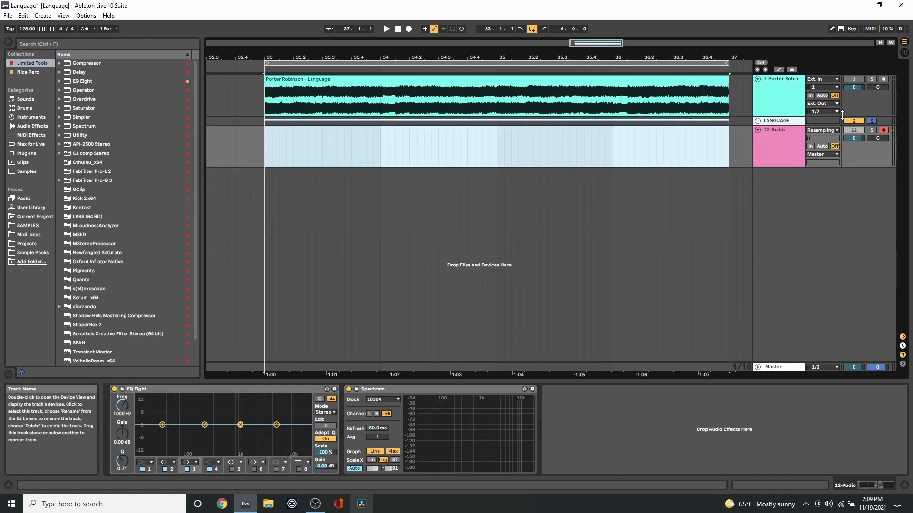
click(265, 139)
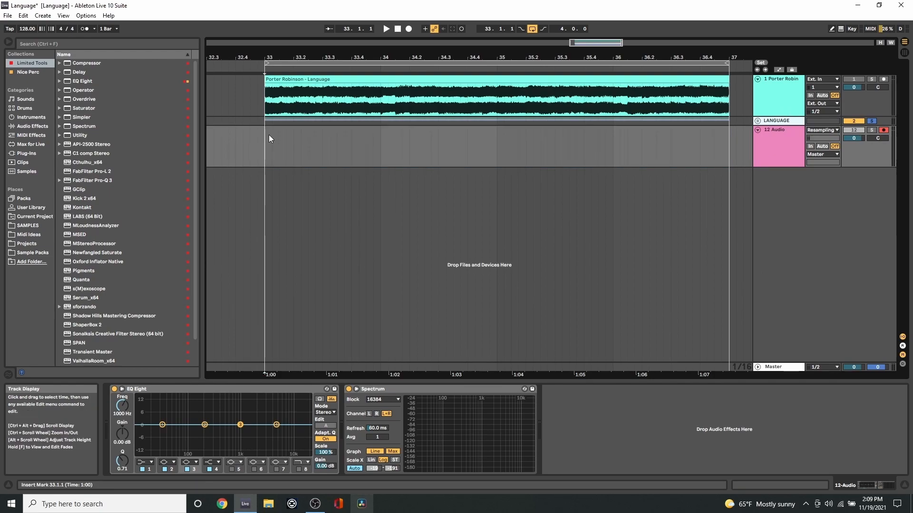
click(409, 30)
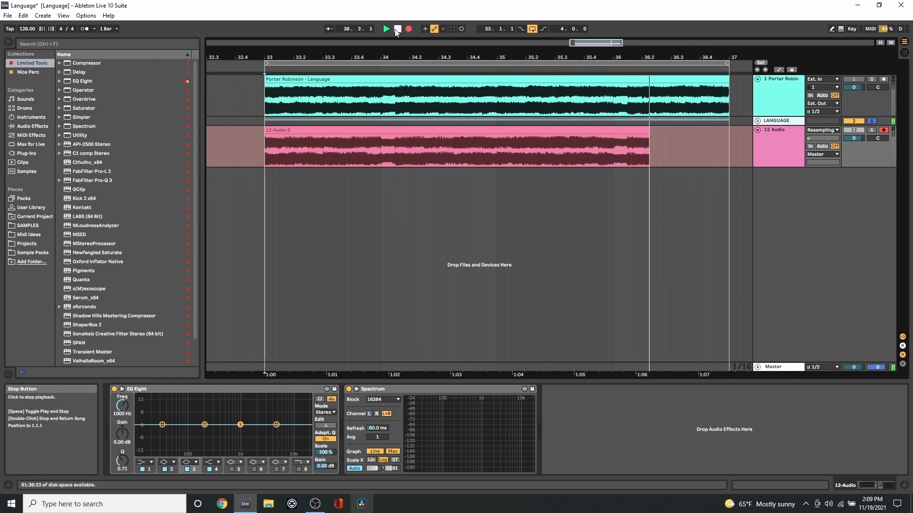
click(398, 29)
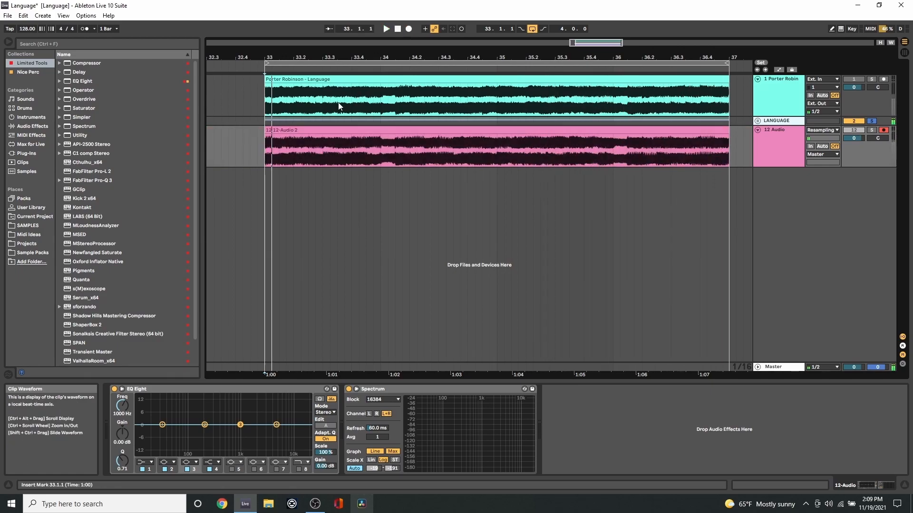
drag(273, 130, 264, 130)
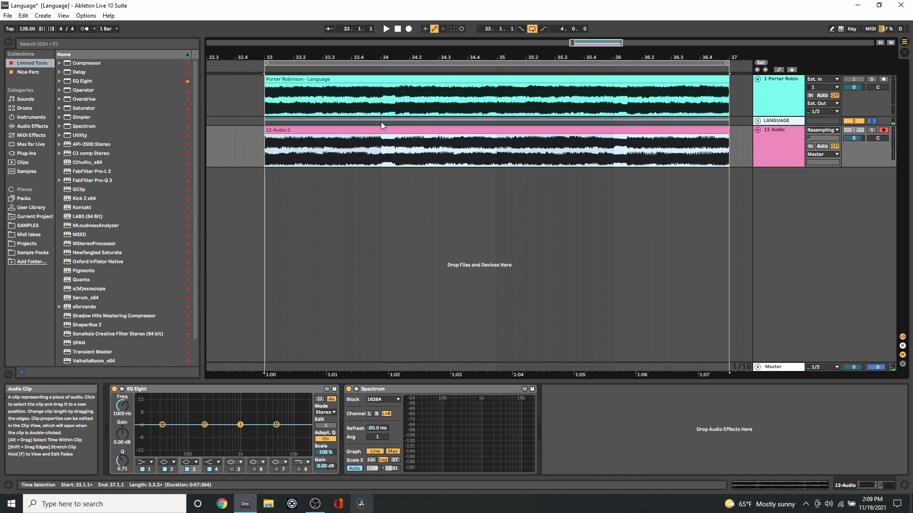
Step: Expand the LANGUAGE group, open Serum on the HIGH group's 4 Serum_x64 track, review its oscillators and effects, then close it
click(757, 121)
click(746, 212)
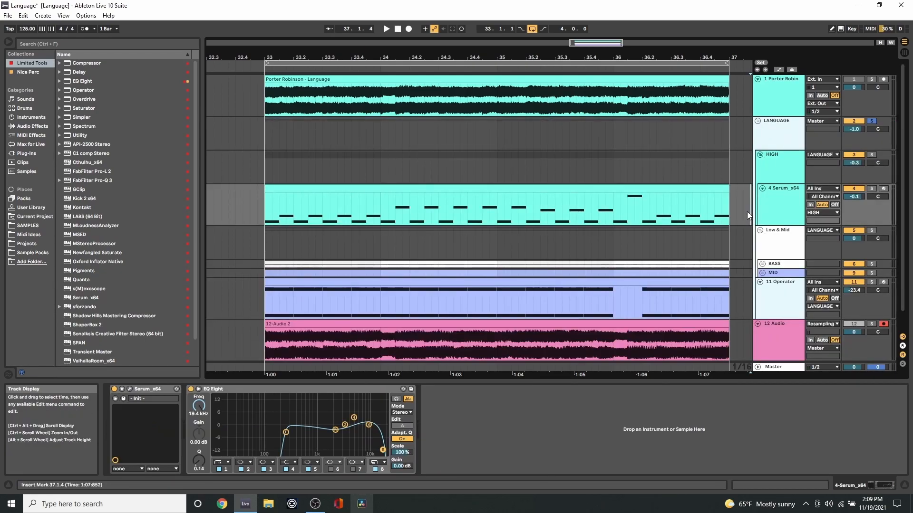
click(130, 389)
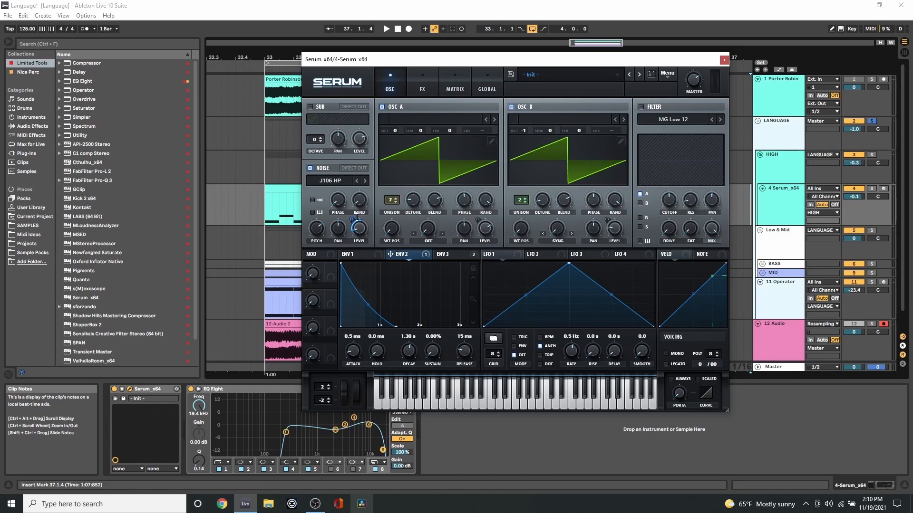
click(426, 79)
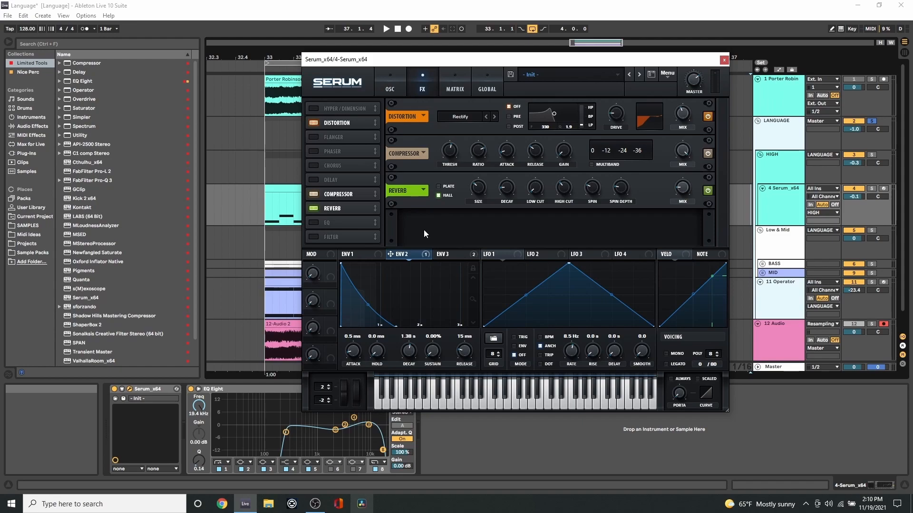
click(724, 59)
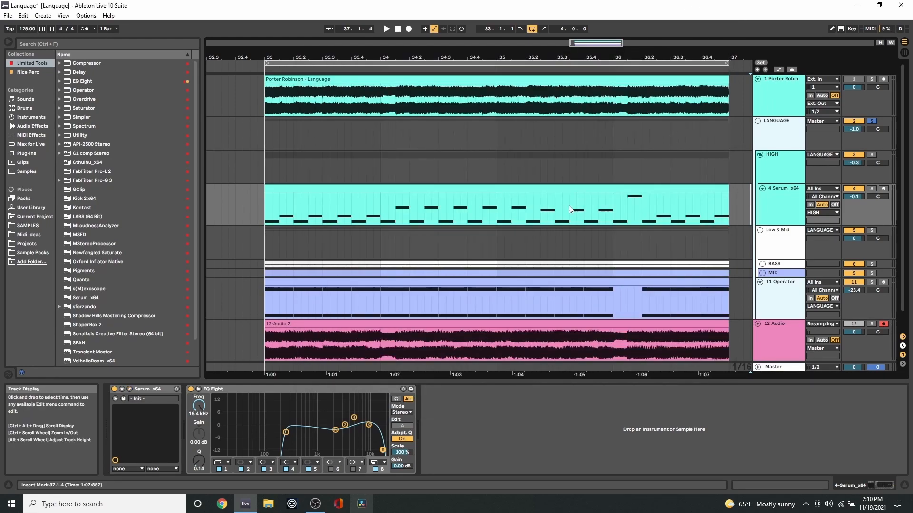
Step: Expand the MID and BASS groups and look over all the layers of the arrangement
scroll(595, 238, down, 2)
click(762, 243)
scroll(698, 248, down, 3)
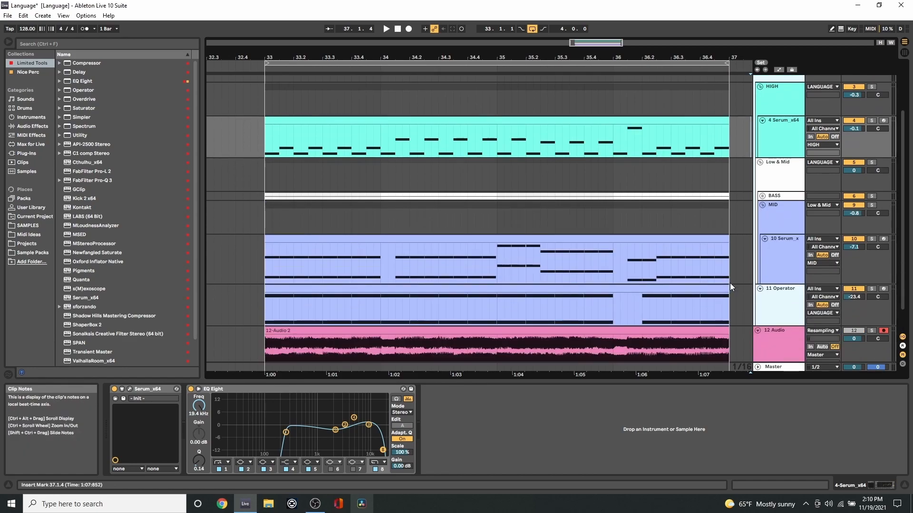
click(763, 195)
scroll(675, 211, down, 6)
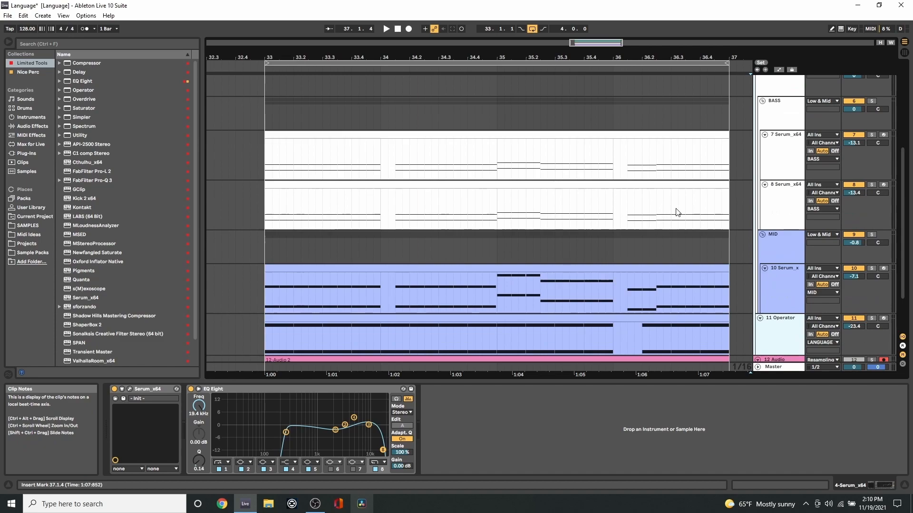
scroll(599, 293, down, 3)
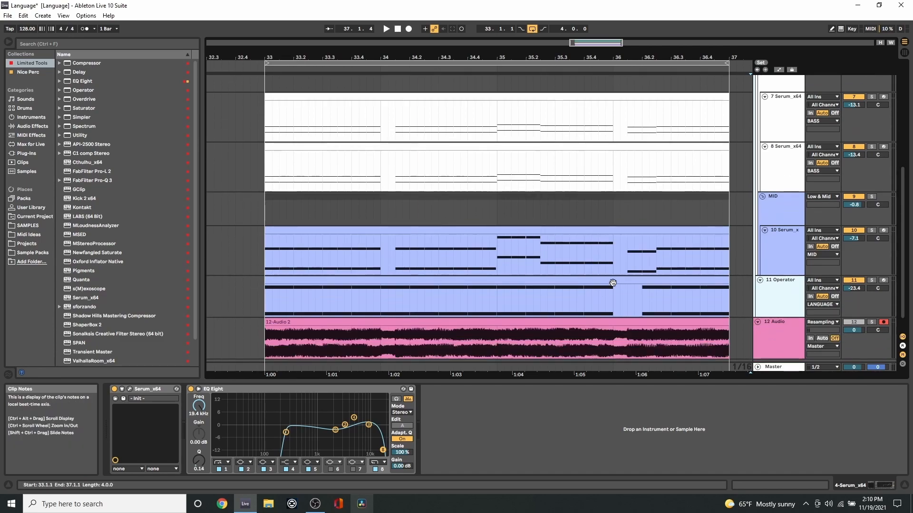
scroll(667, 286, down, 1)
scroll(667, 286, up, 12)
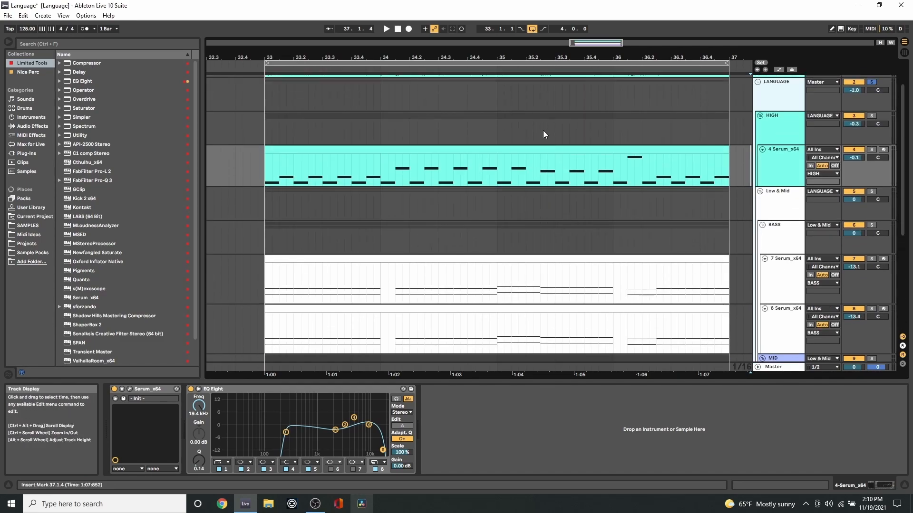
scroll(544, 128, up, 2)
Step: Compare the device chains on the LANGUAGE group, the Porter Robinson reference track and the Master
click(541, 125)
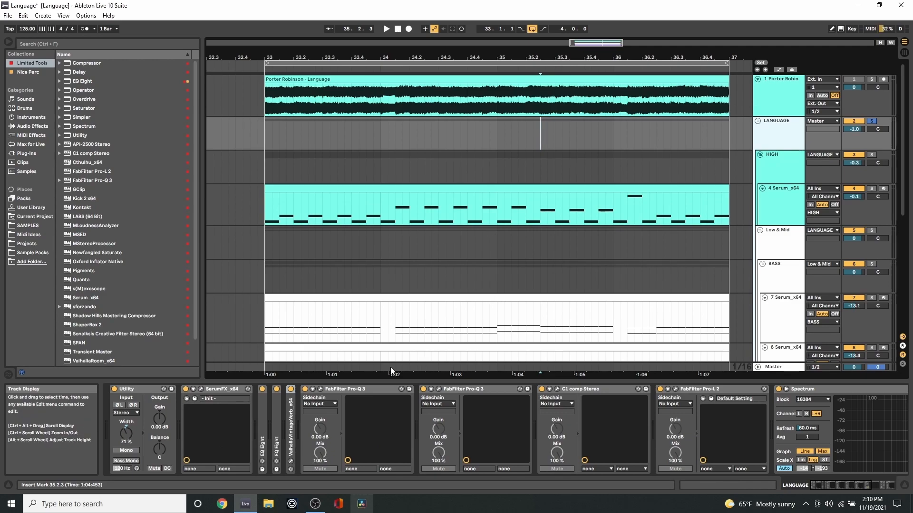
click(422, 114)
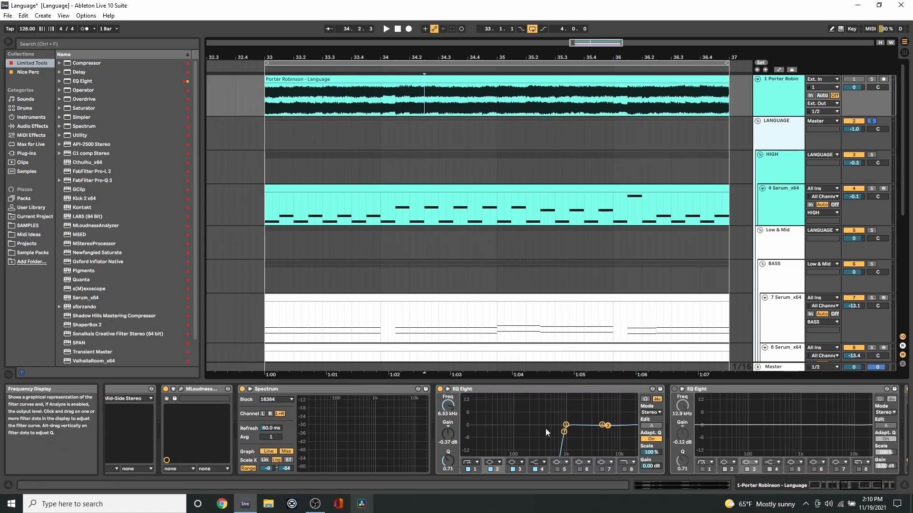
click(605, 139)
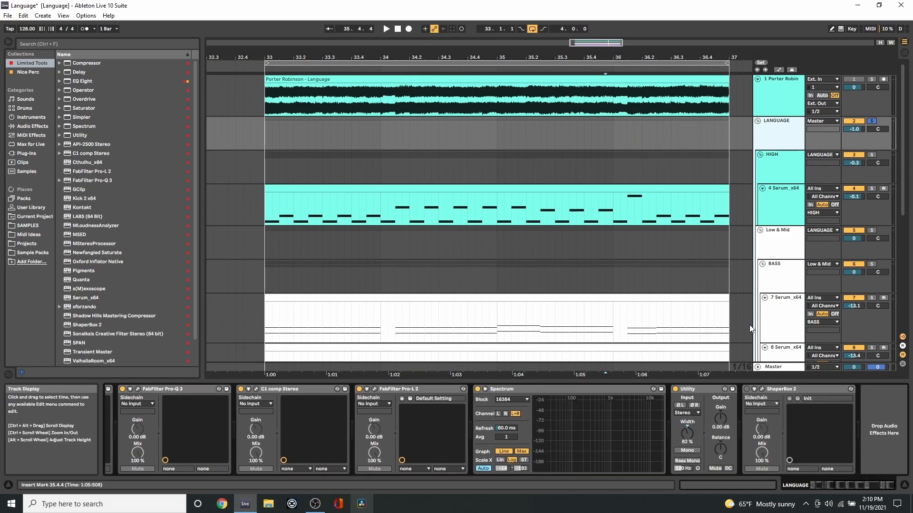
click(773, 367)
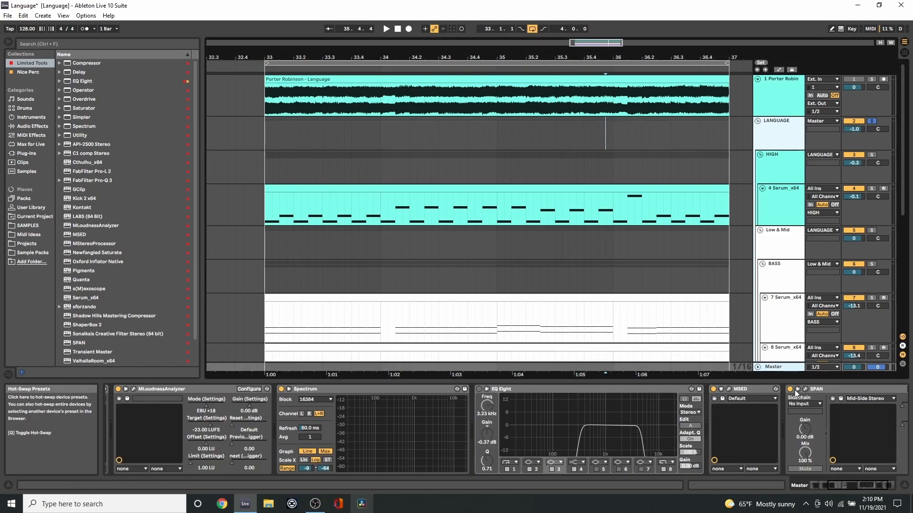
click(490, 108)
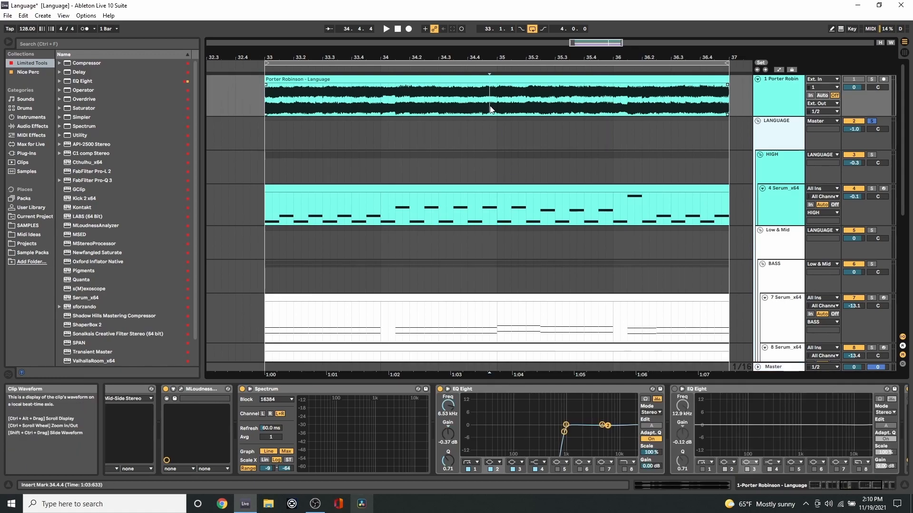
click(431, 143)
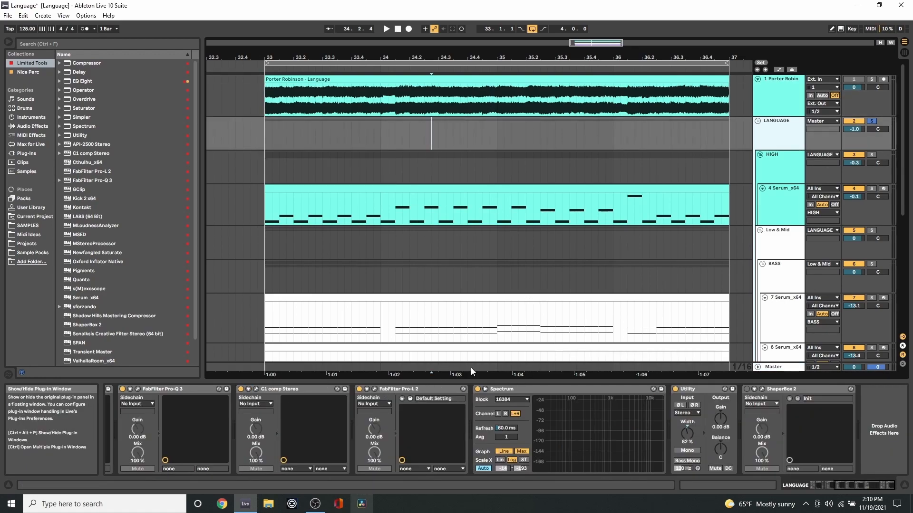
Step: Reopen MLoudnessAnalyzer on the Master to review its meters, then close it
click(625, 366)
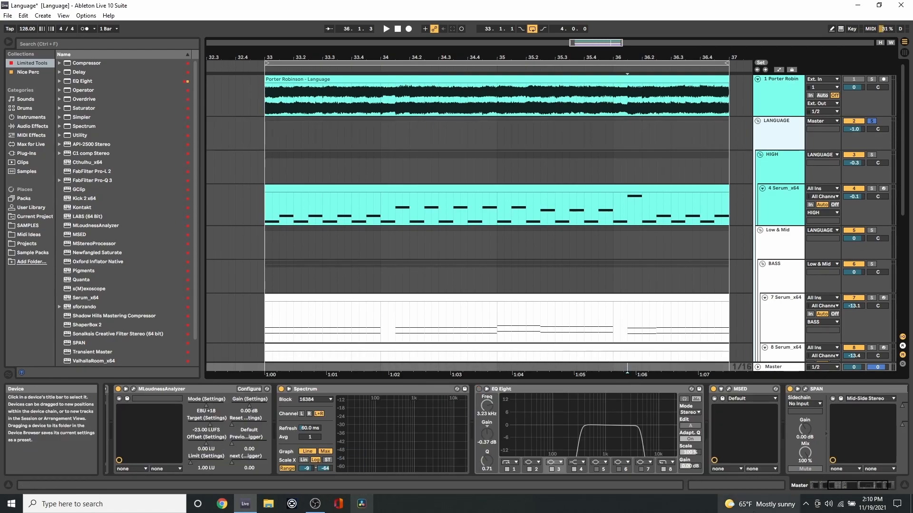
click(134, 389)
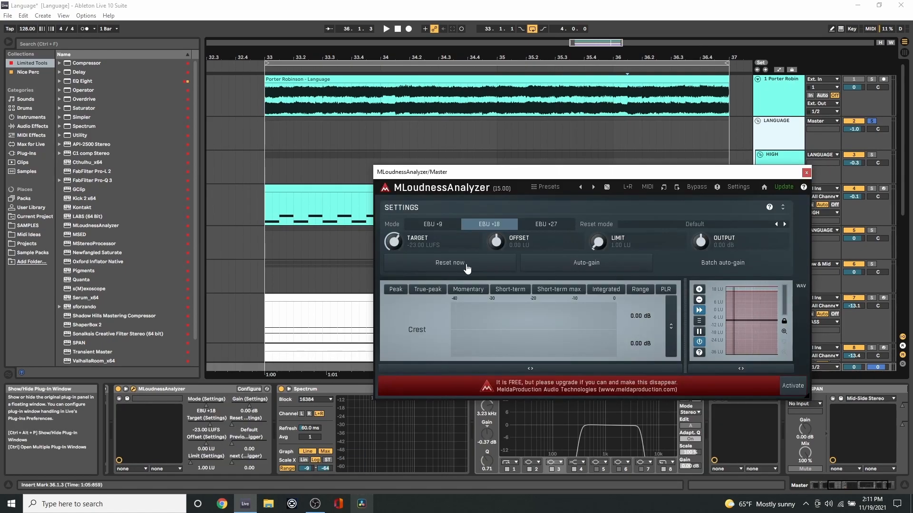
drag(591, 170, 502, 146)
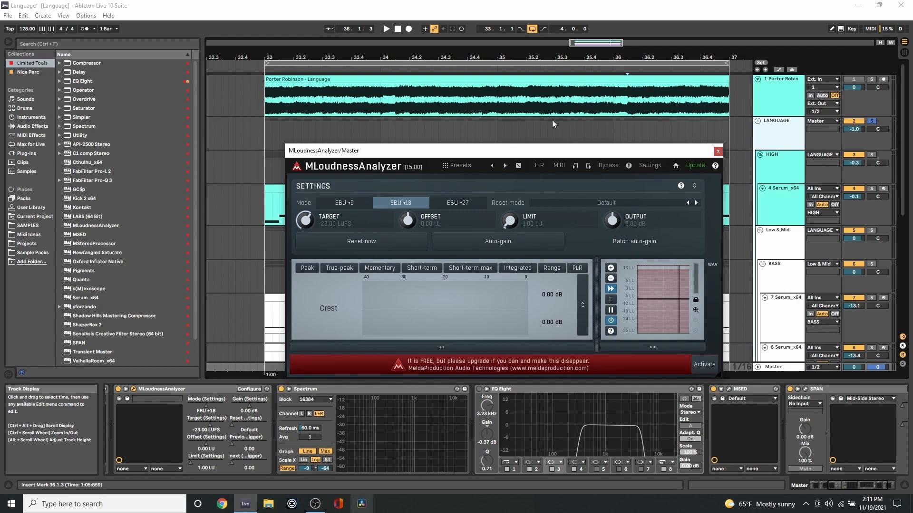
click(718, 151)
Step: Review the device chains of the 4 Serum_x64 track, the Low & Mid group and the Master through to SPAN
click(618, 200)
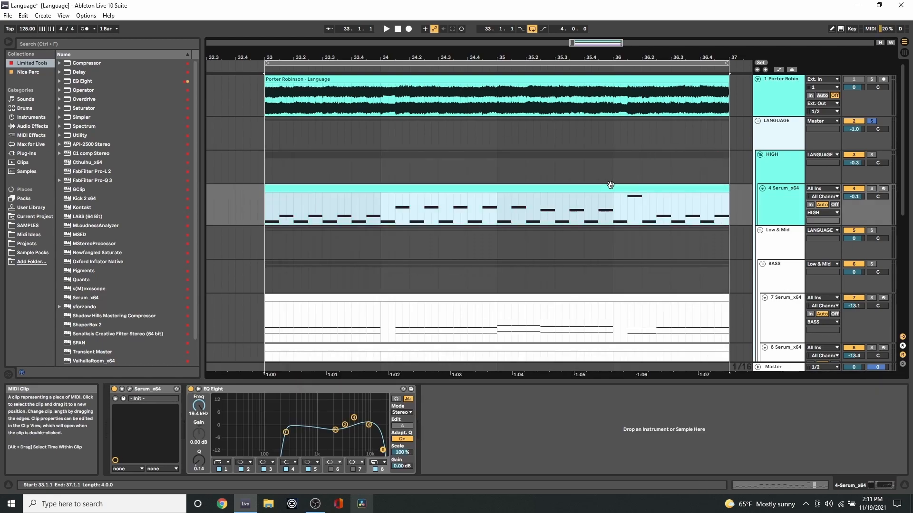
click(585, 242)
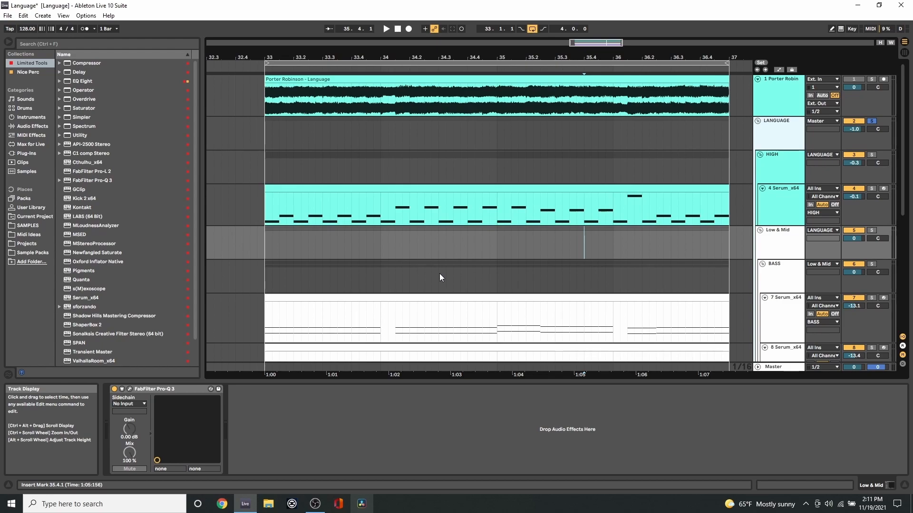
click(498, 366)
drag(834, 483, 873, 478)
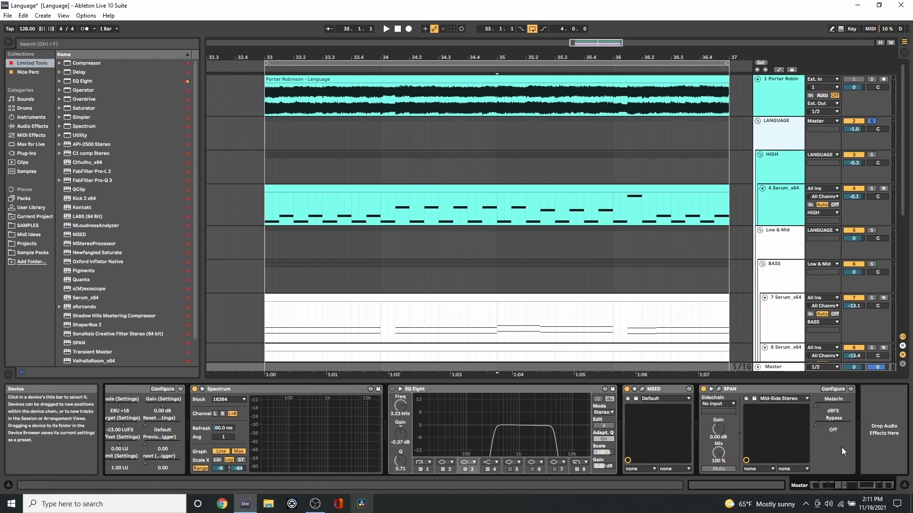